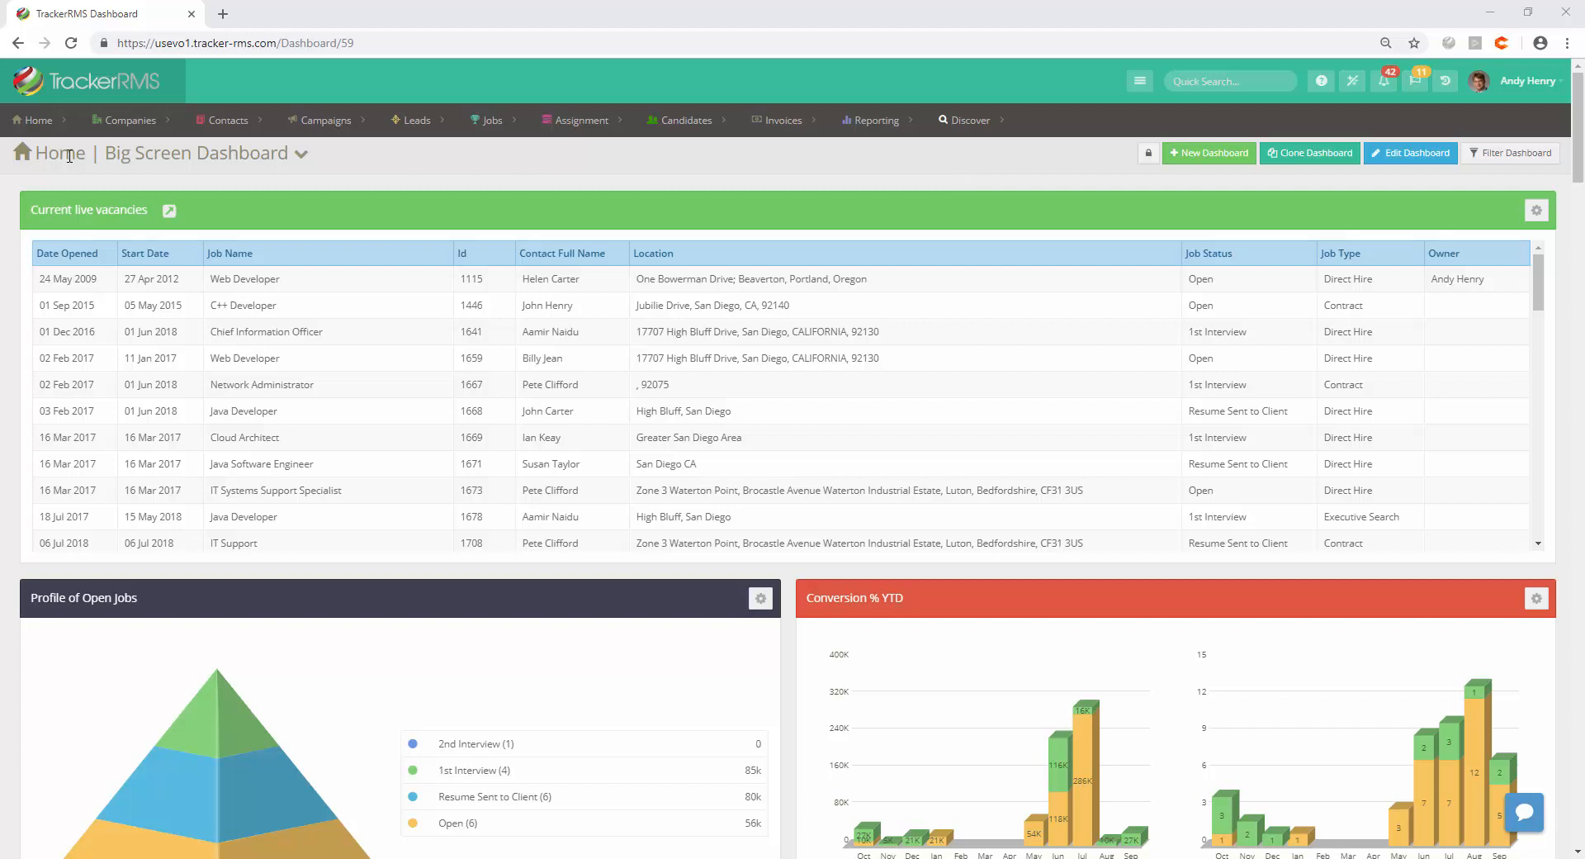
# Step: Create a new, empty dashboard from the existing Home dashboard page
pyautogui.click(21, 121)
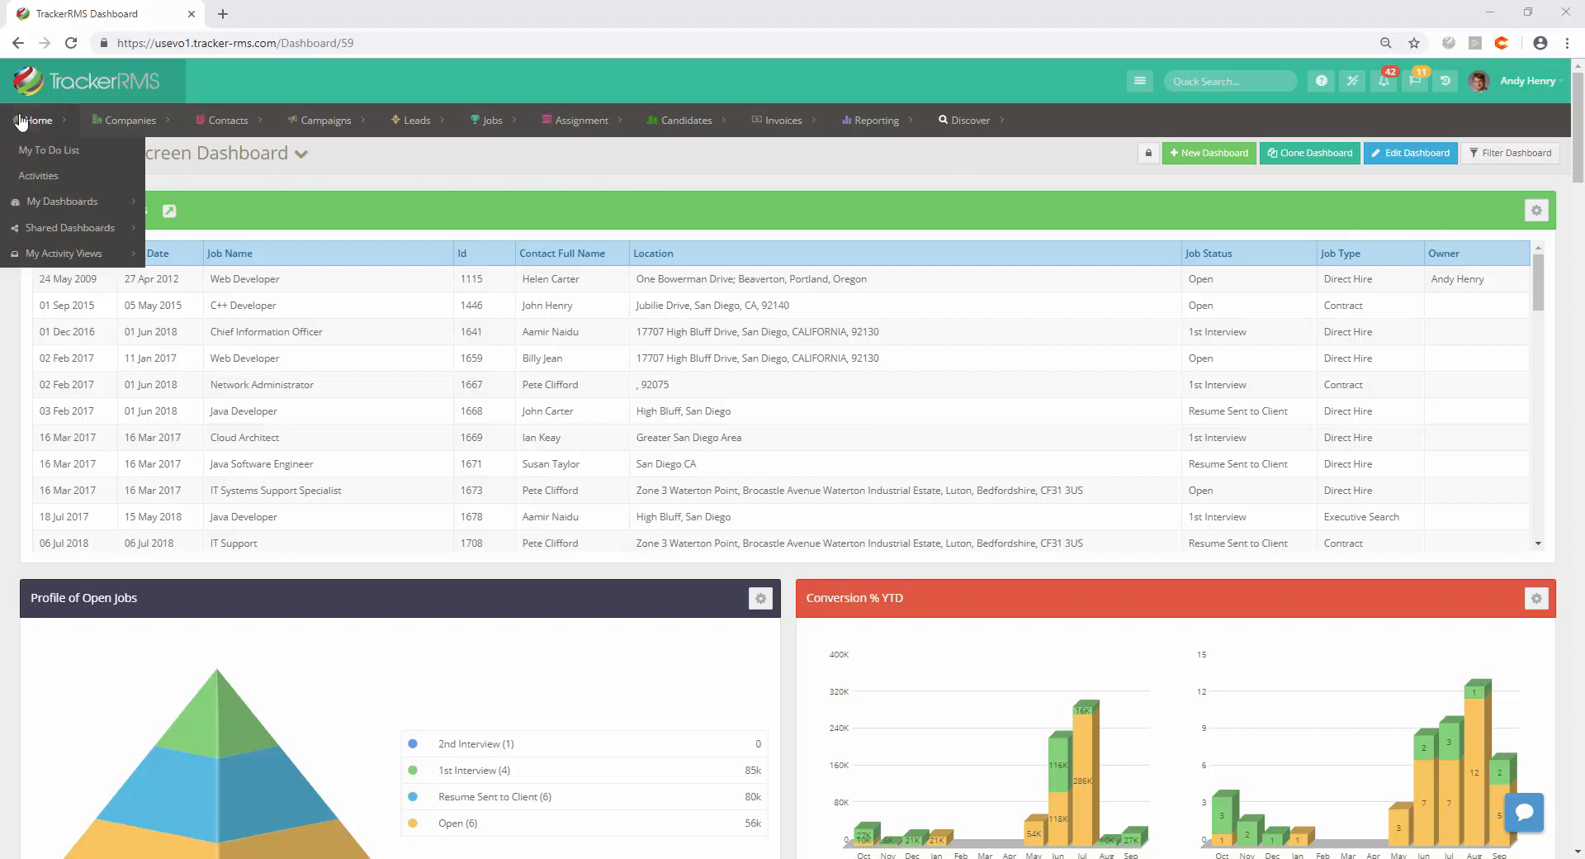
pyautogui.click(58, 203)
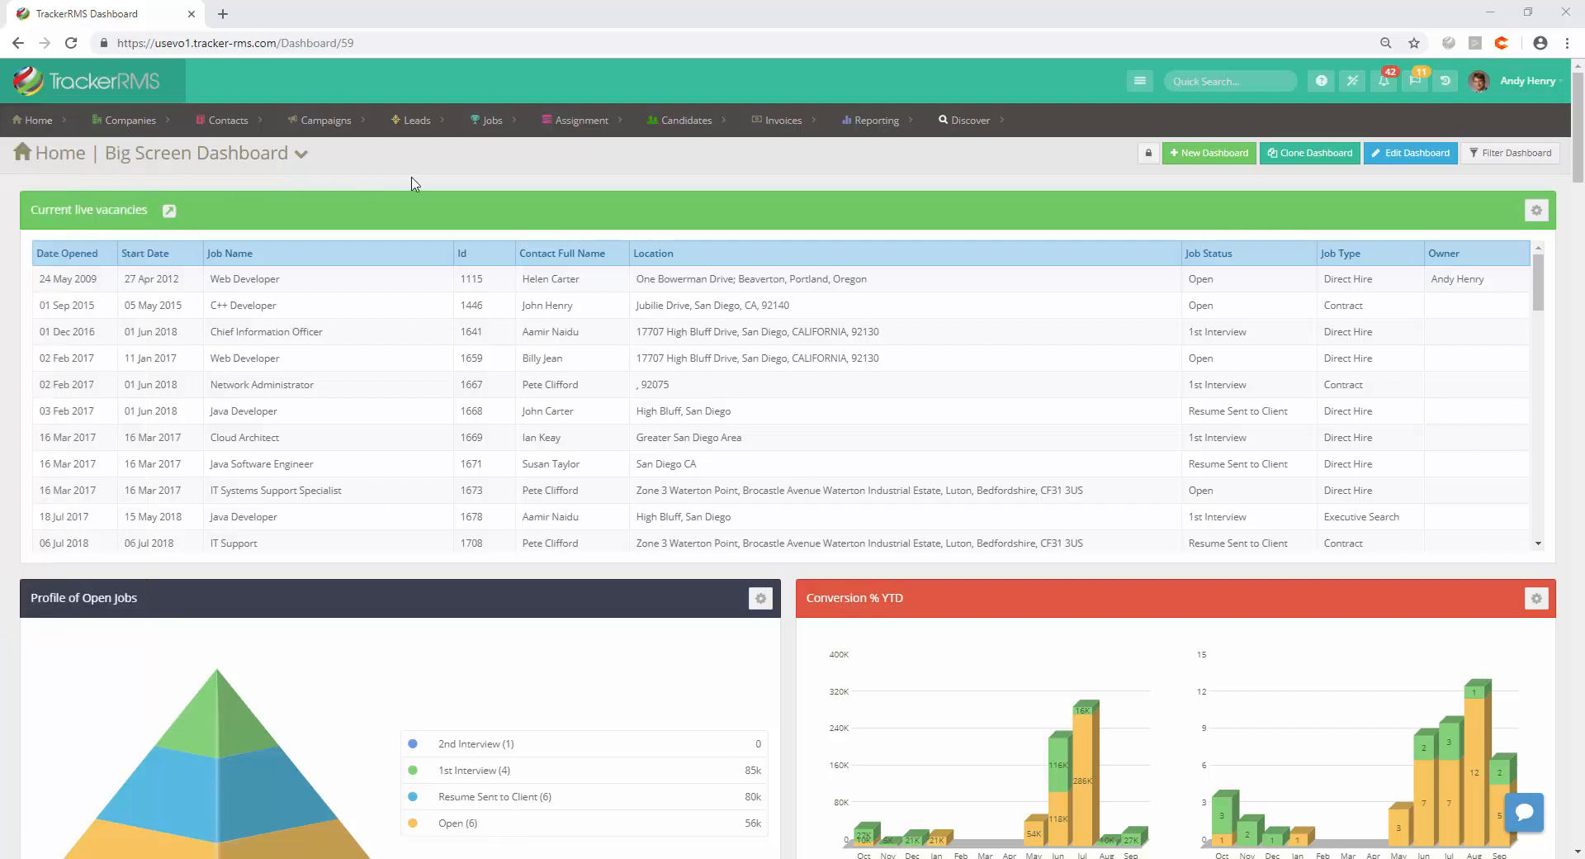
pyautogui.click(1220, 162)
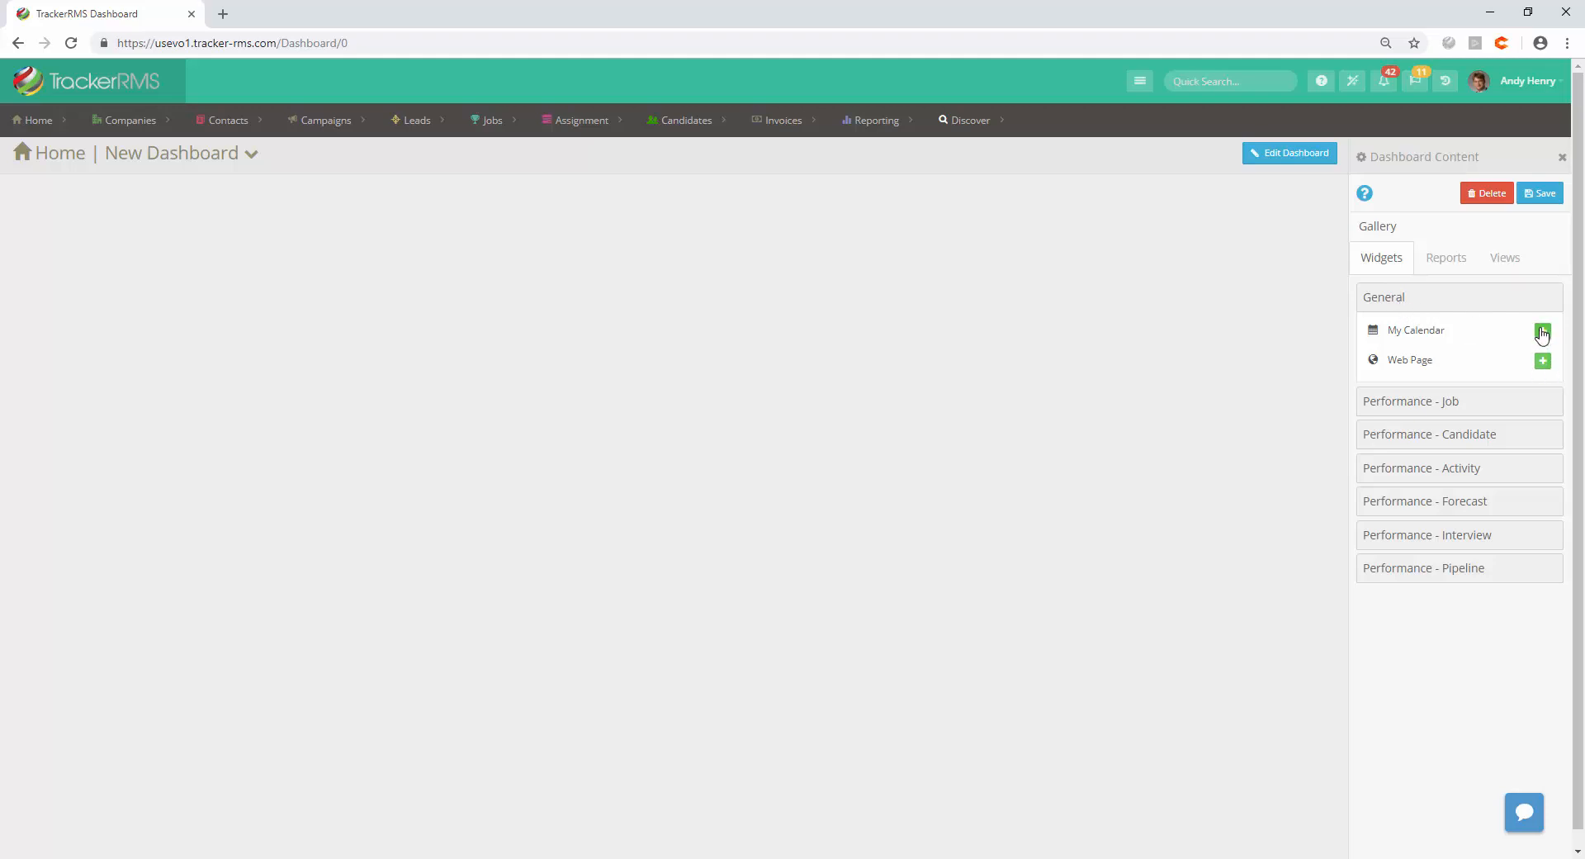
# Step: Add the New Jobs and Jobs Won job performance widgets, and place New Jobs ahead of Jobs Won
pyautogui.click(1447, 403)
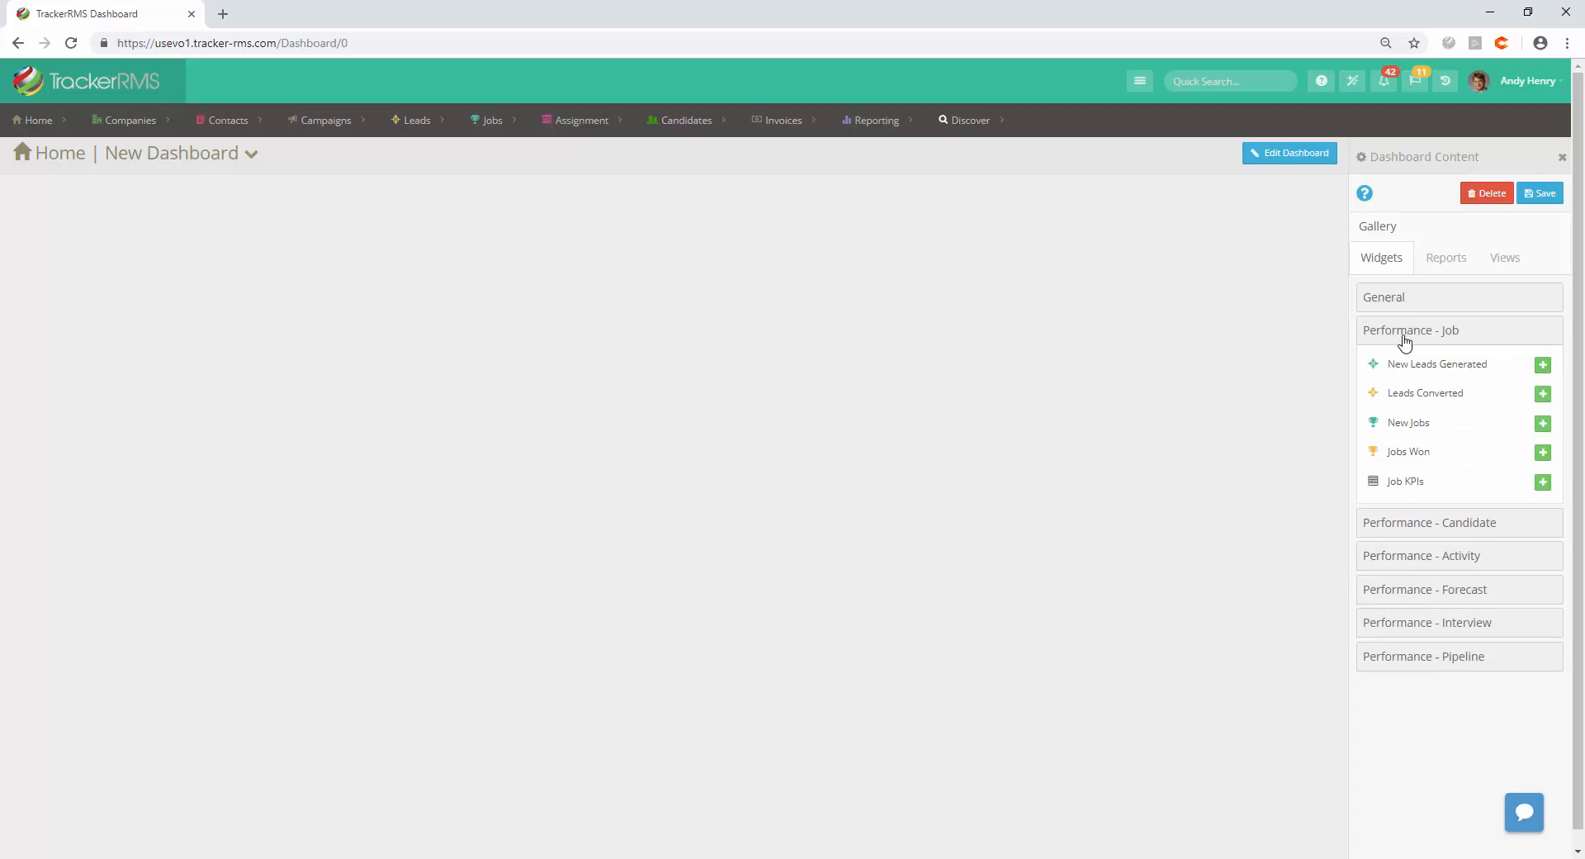
pyautogui.click(1542, 424)
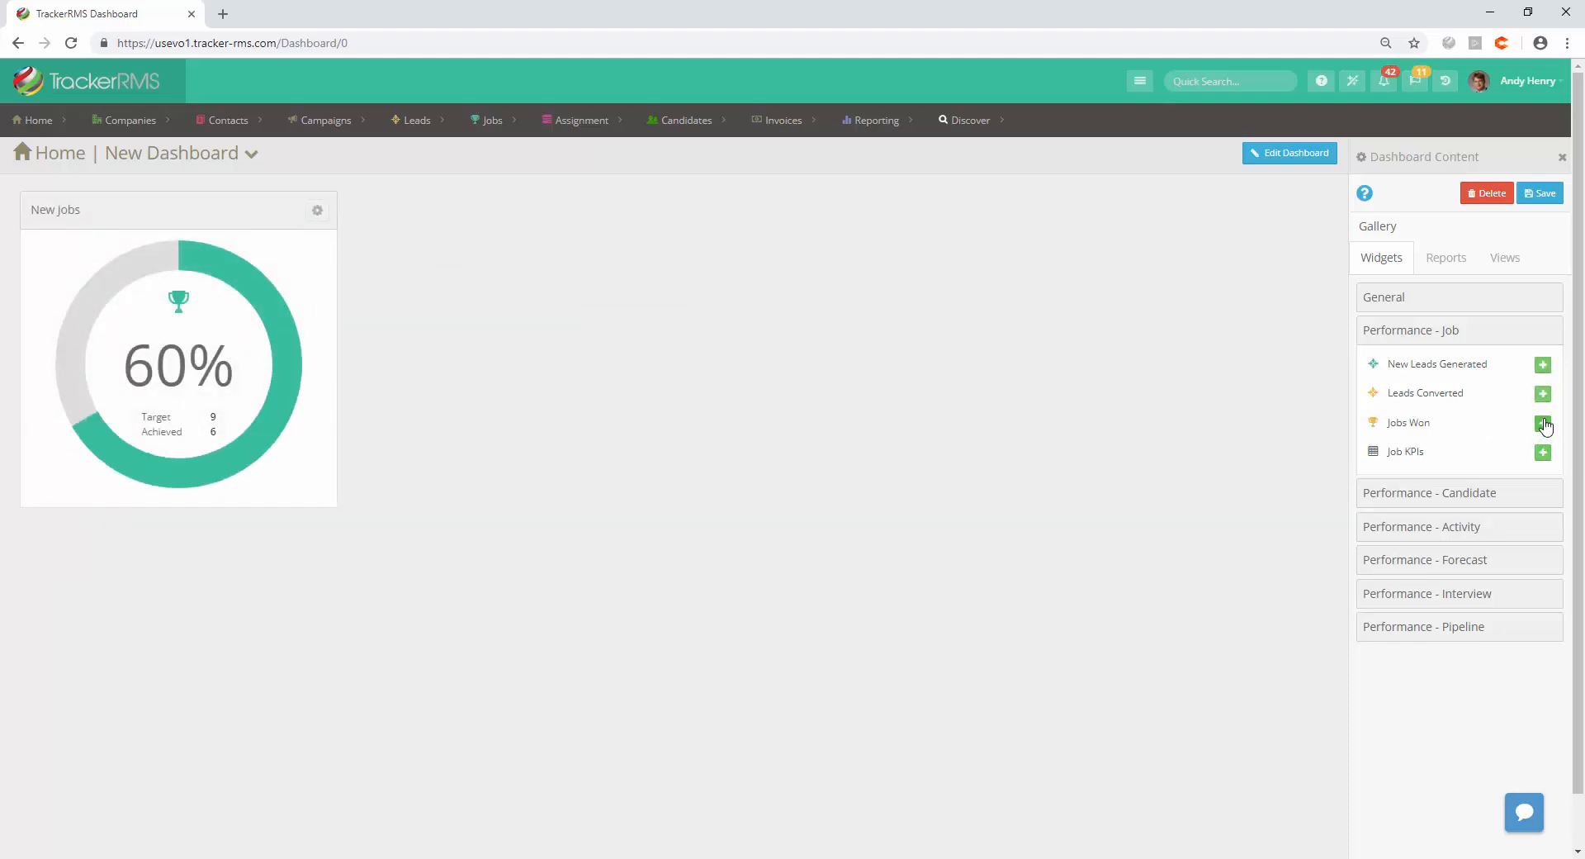
pyautogui.click(1543, 425)
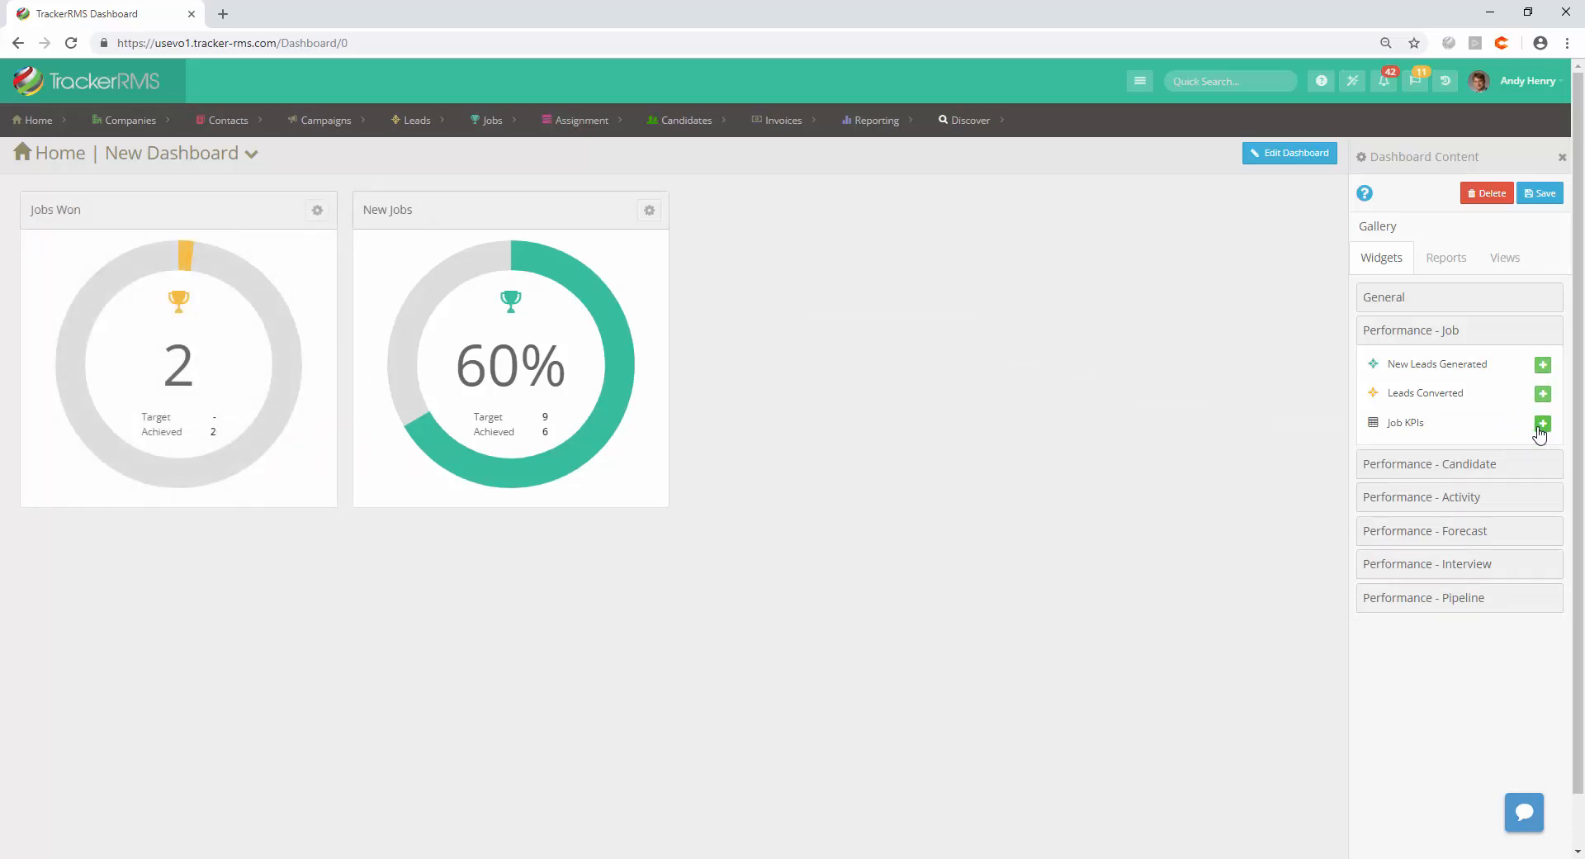
pyautogui.click(1449, 464)
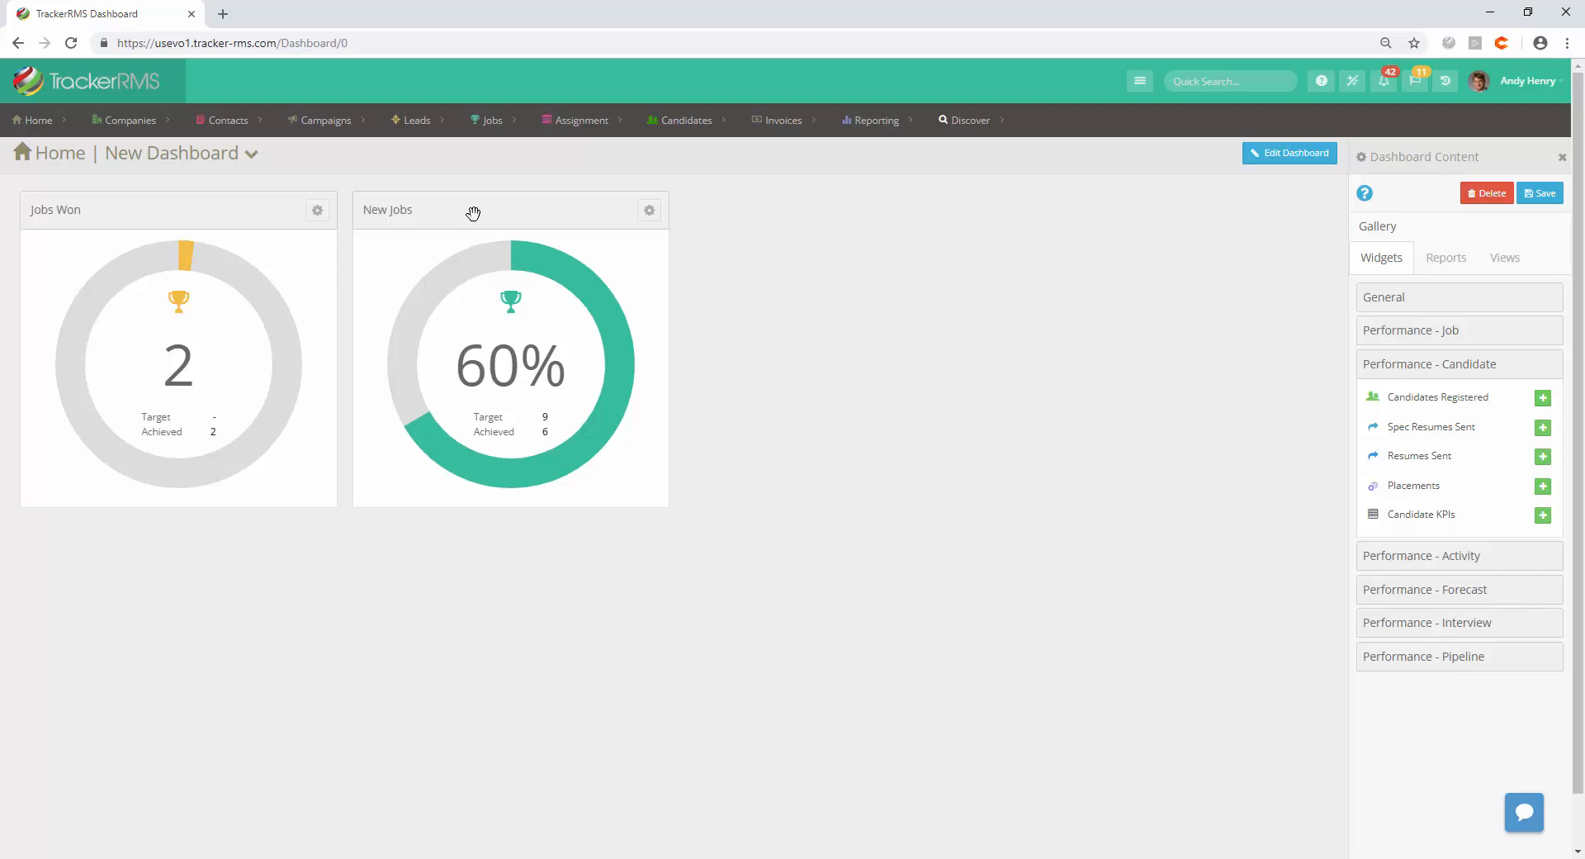
pyautogui.moveTo(473, 213); pyautogui.dragTo(165, 198)
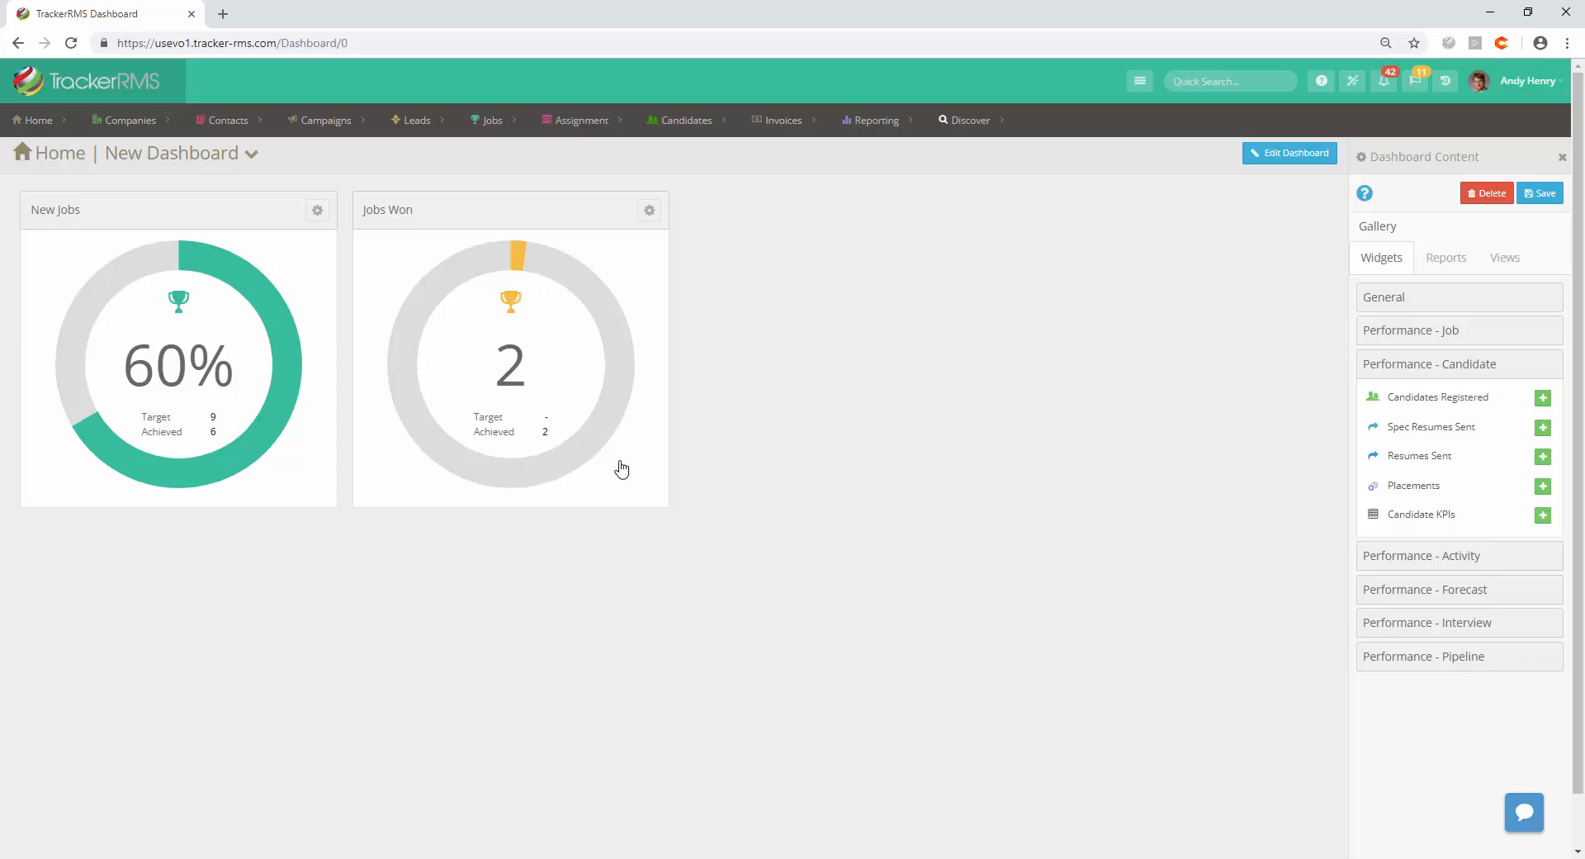
# Step: Add the existing report My Open Jobs By Stage to the dashboard
pyautogui.click(1448, 265)
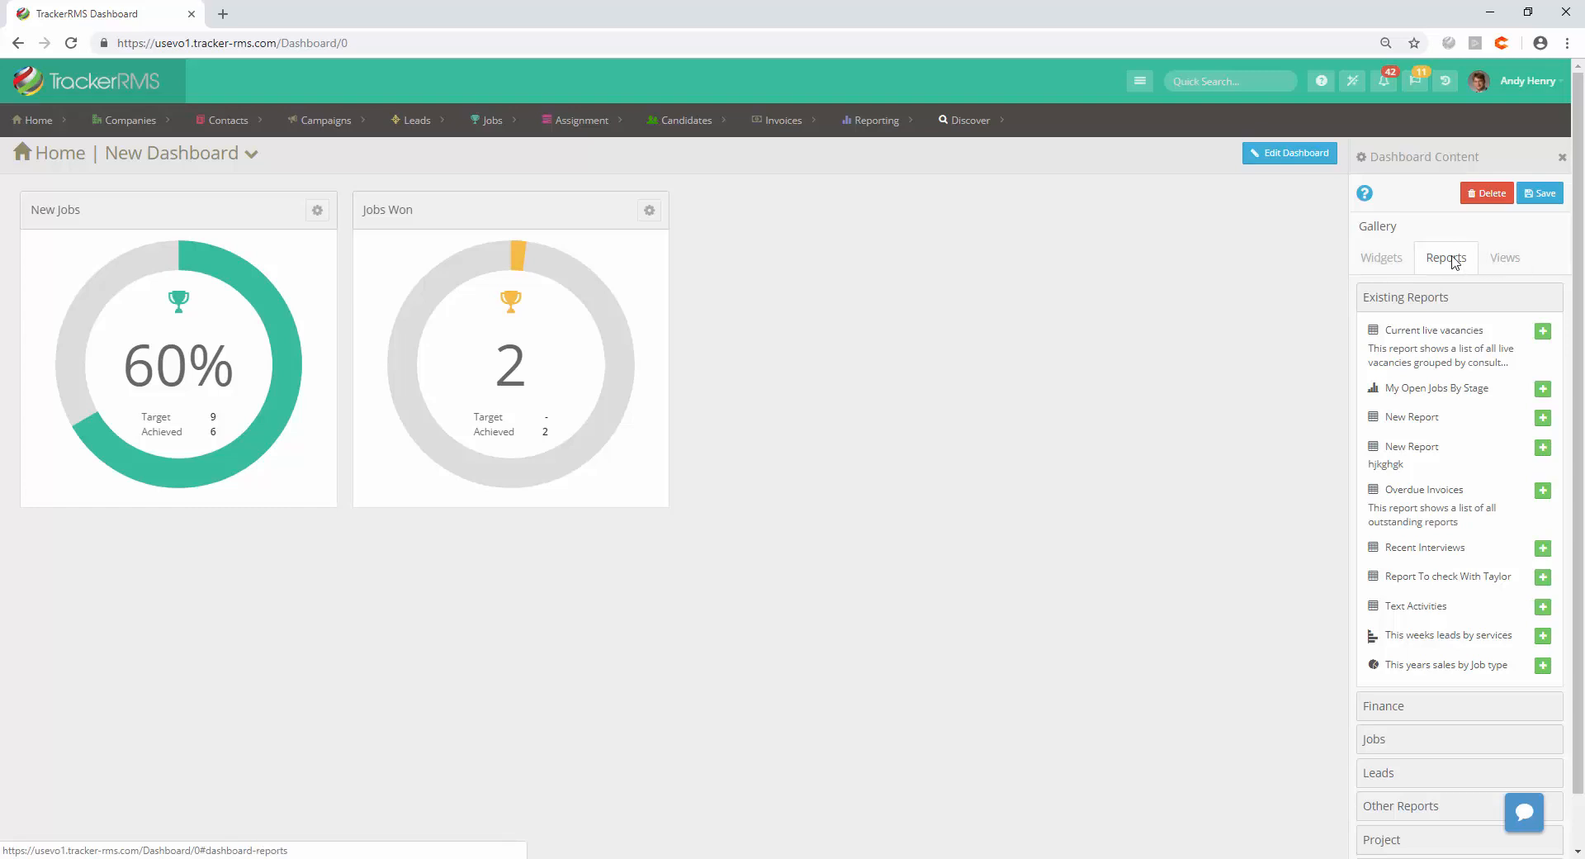
pyautogui.scroll(-1, 1455, 263)
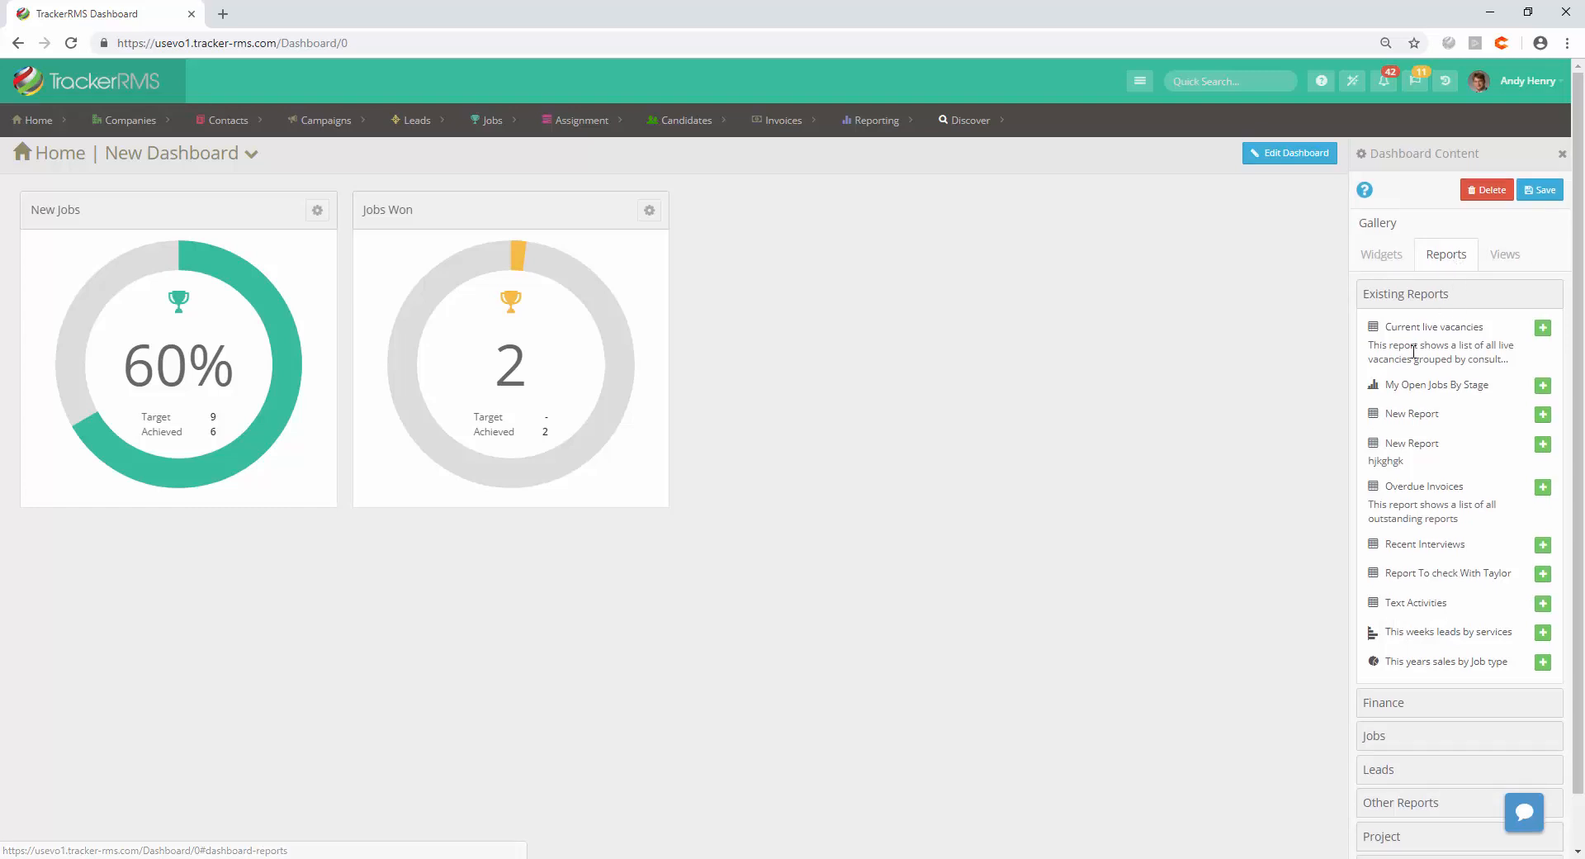
pyautogui.click(1541, 388)
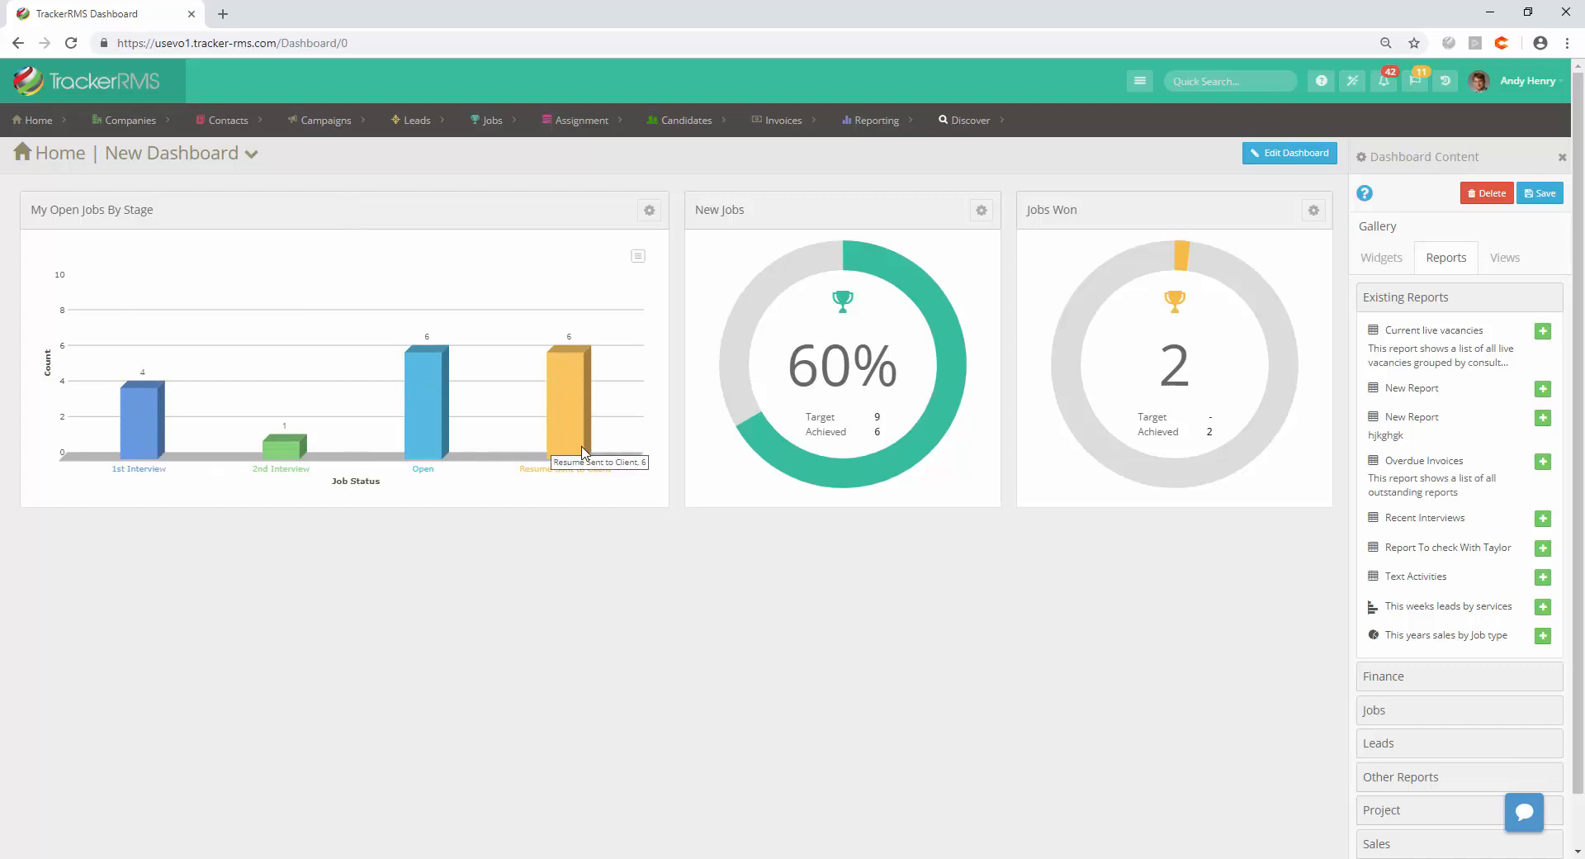
pyautogui.moveTo(583, 451)
pyautogui.click(637, 256)
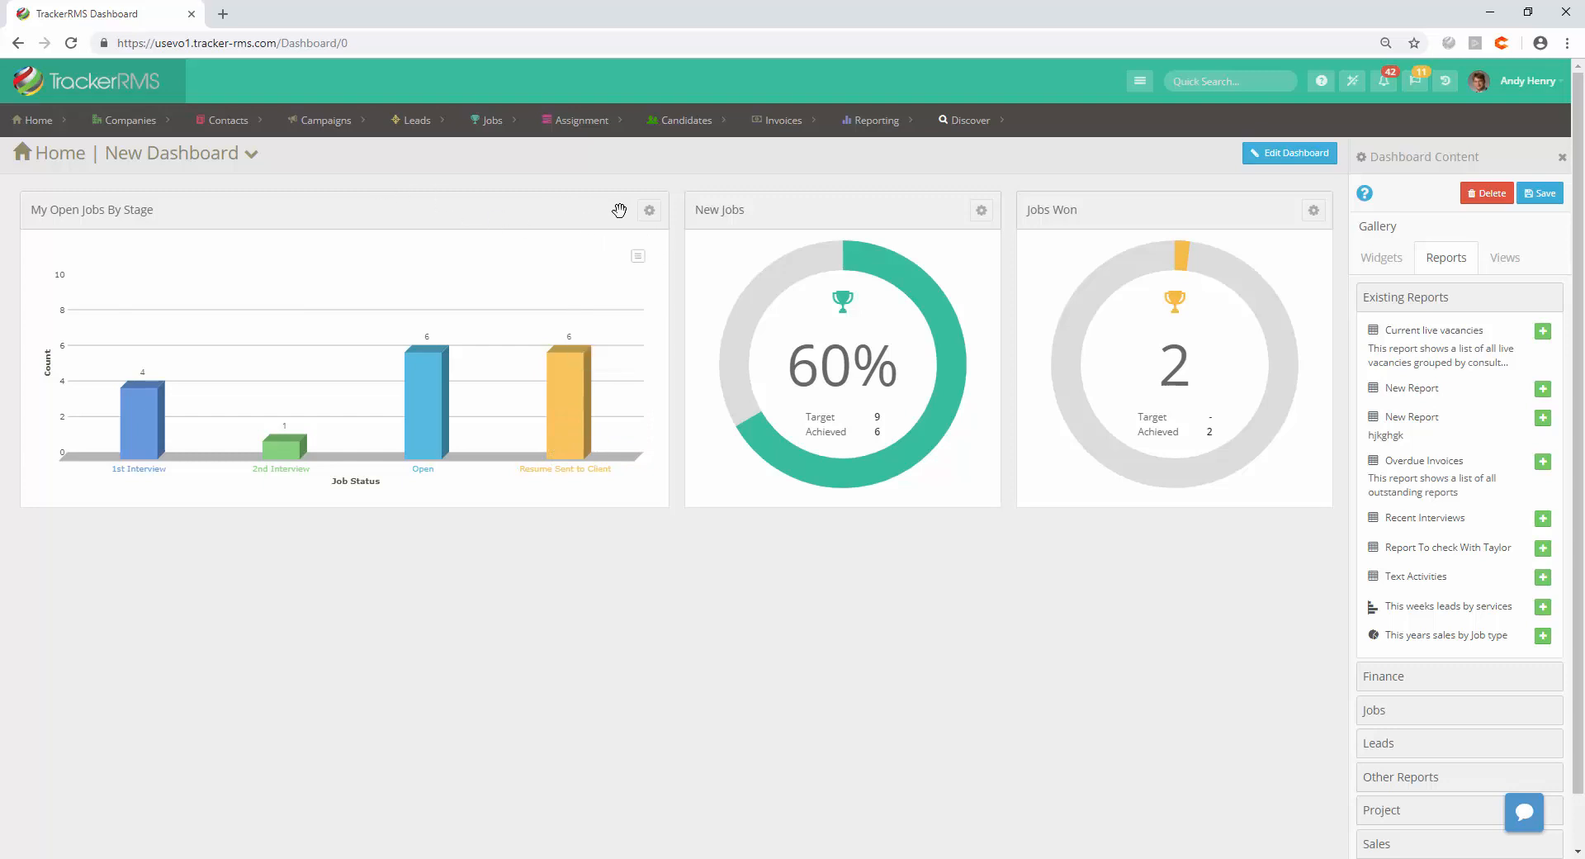
# Step: Resize the My Open Jobs By Stage chart to 3 x 2
pyautogui.click(649, 213)
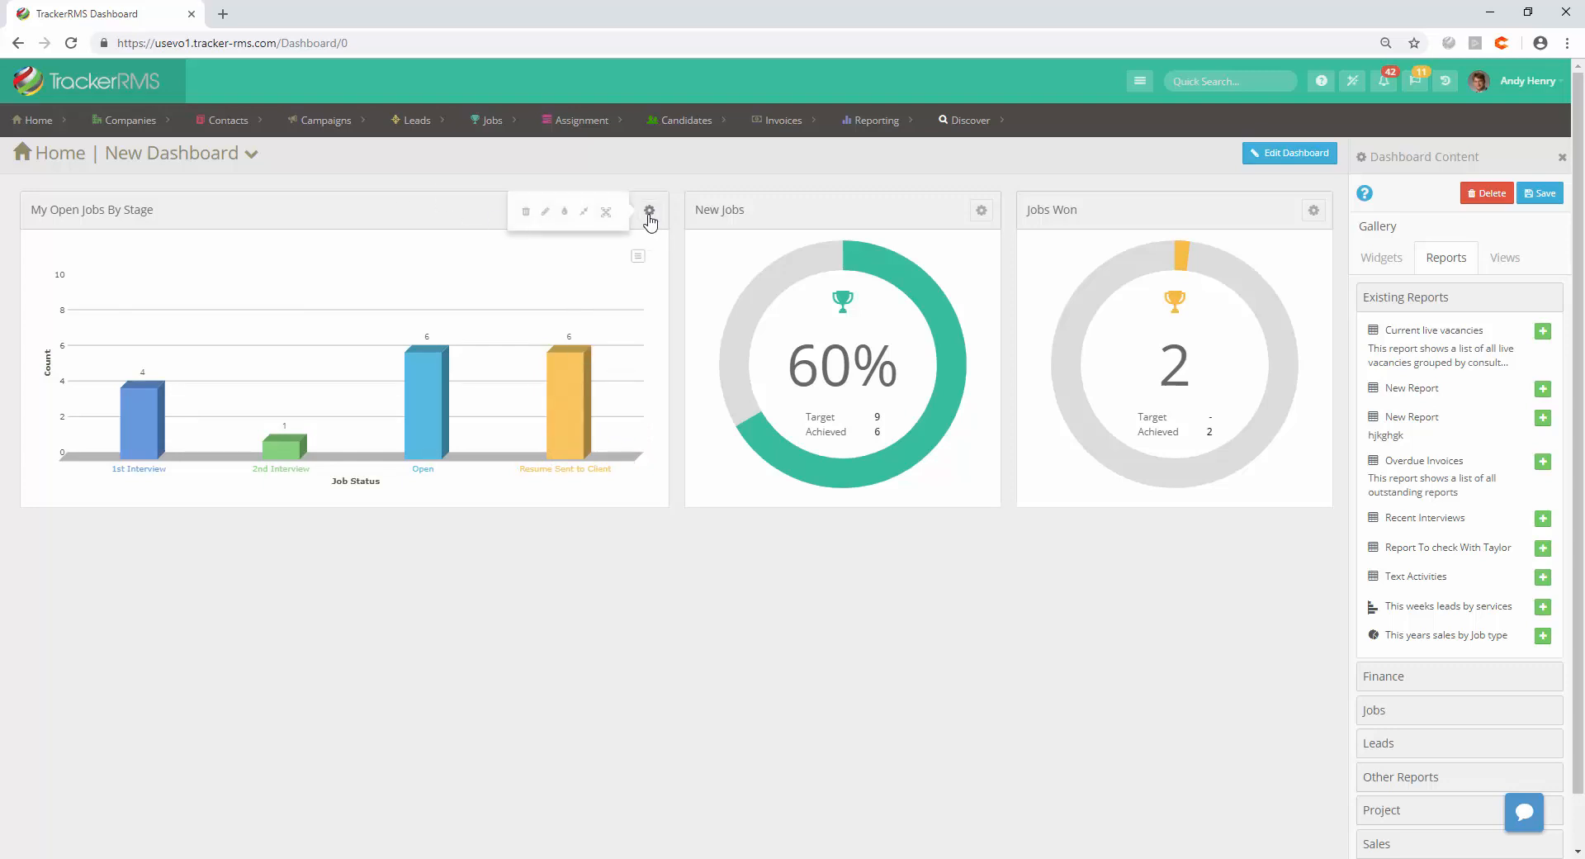
pyautogui.click(607, 216)
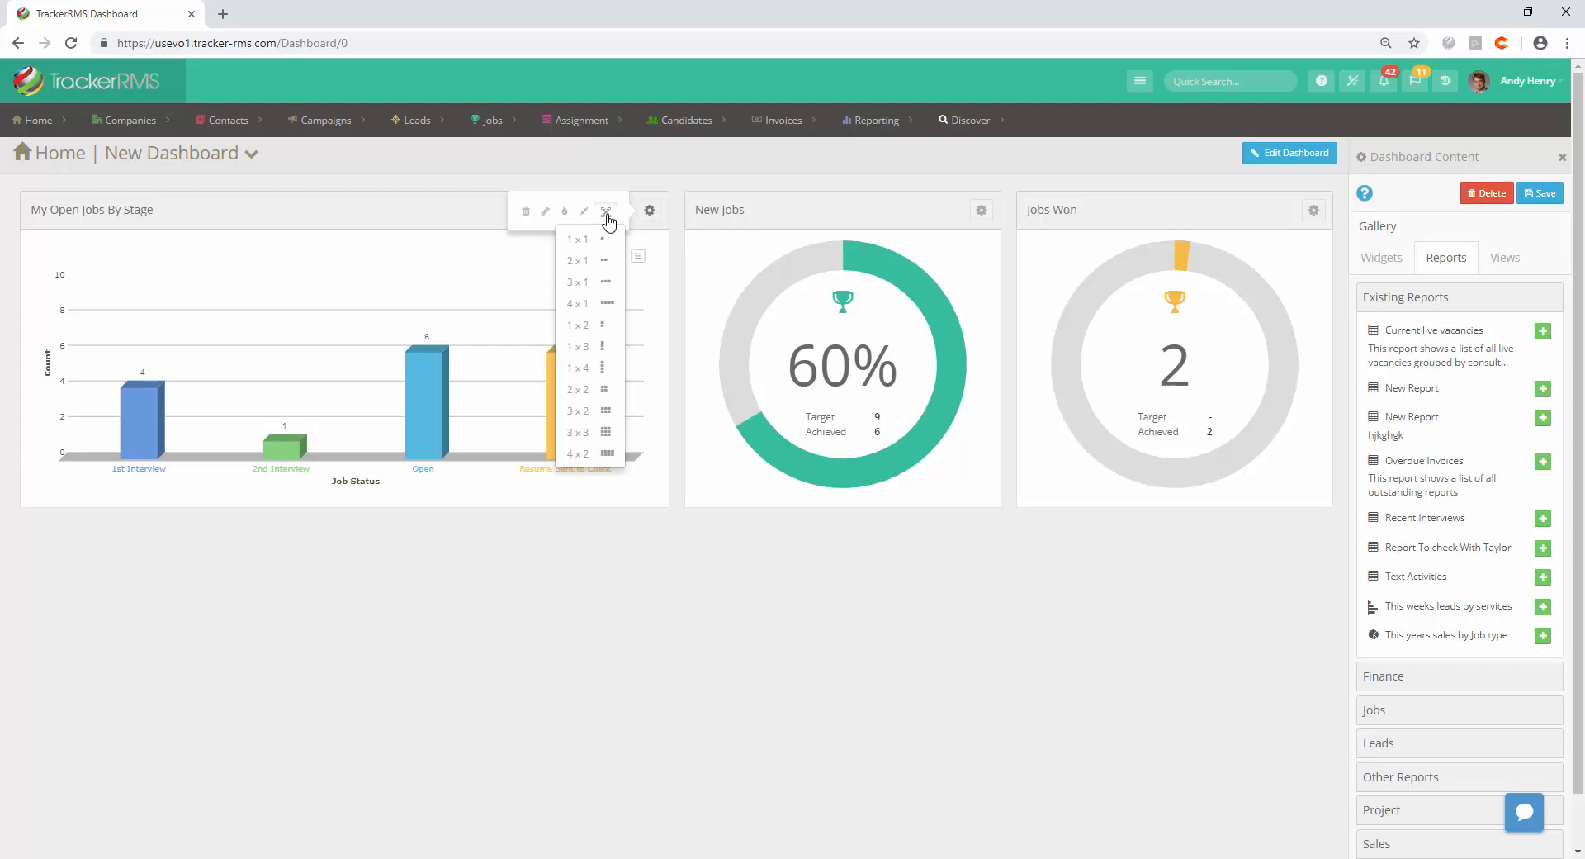
pyautogui.click(603, 418)
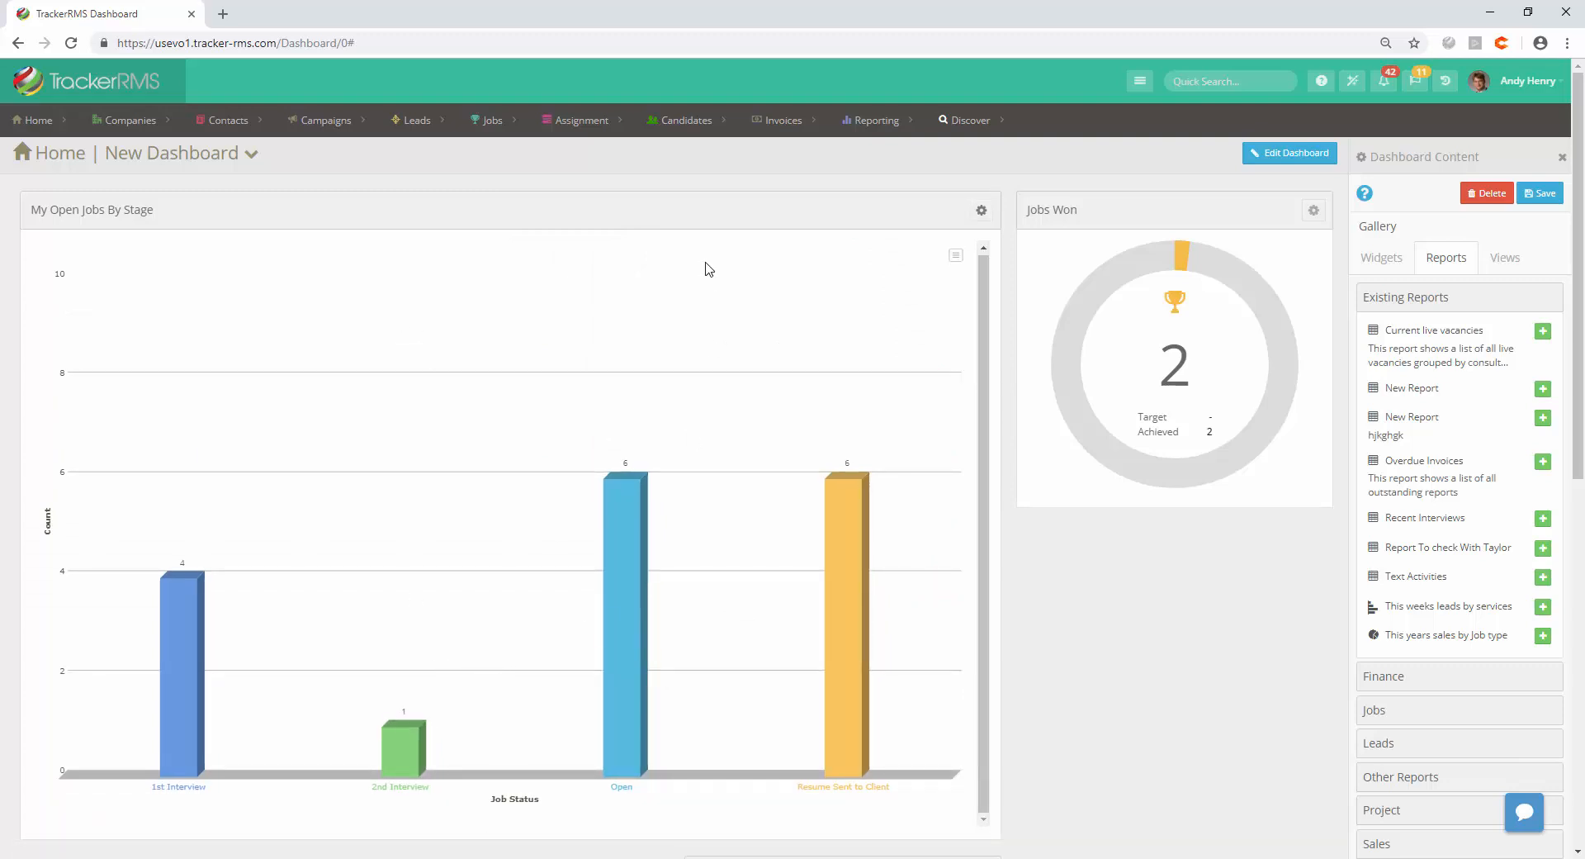
# Step: Resize the My Open Jobs By Stage chart to 4 x 1 so it spans the dashboard's width
pyautogui.click(975, 216)
pyautogui.click(940, 218)
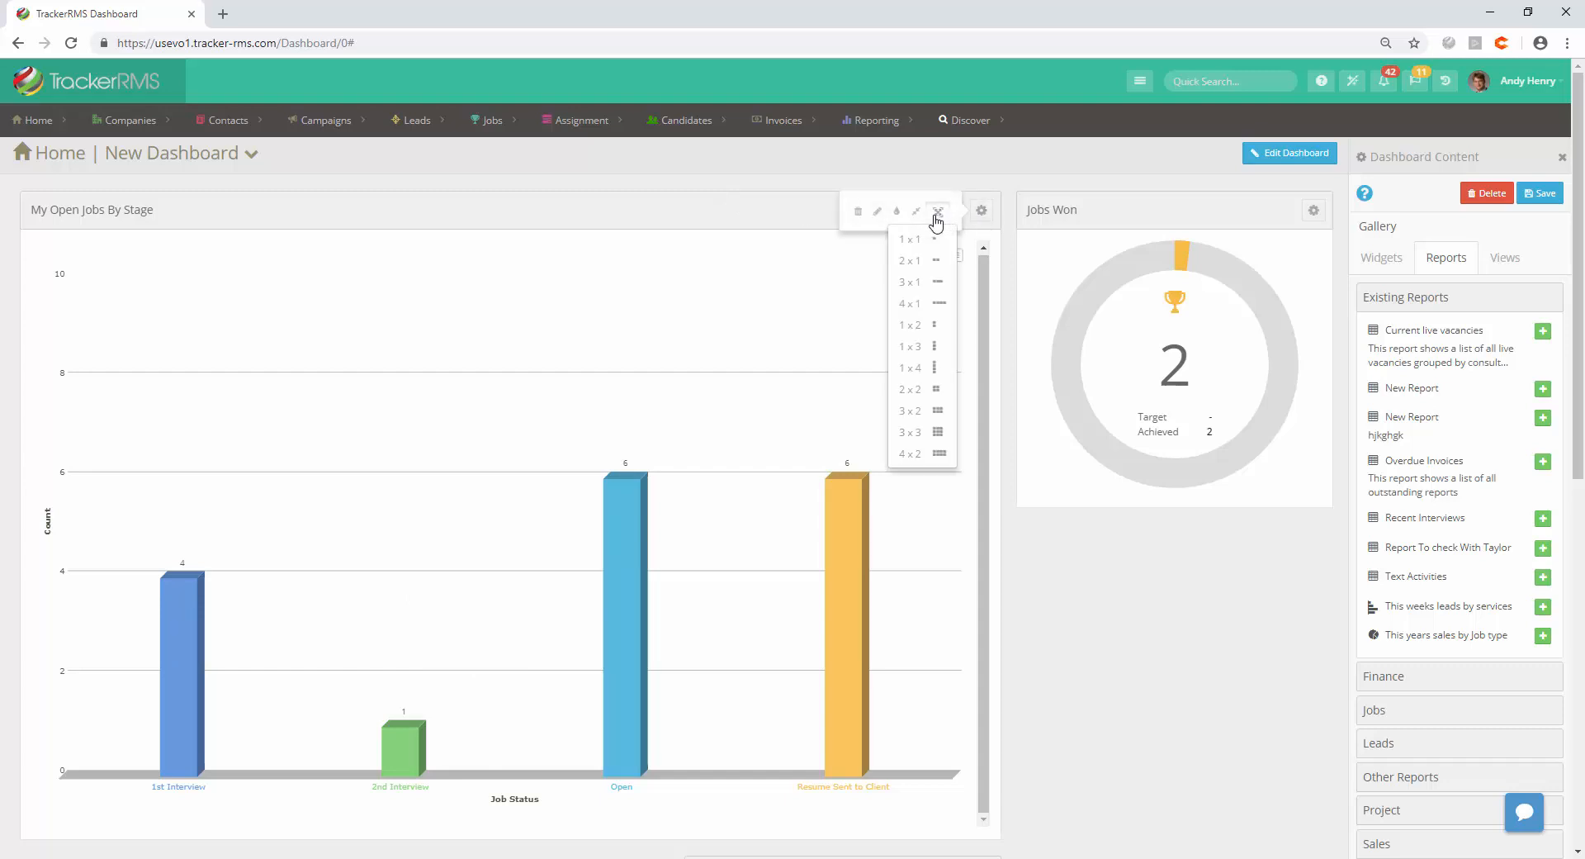
pyautogui.click(938, 303)
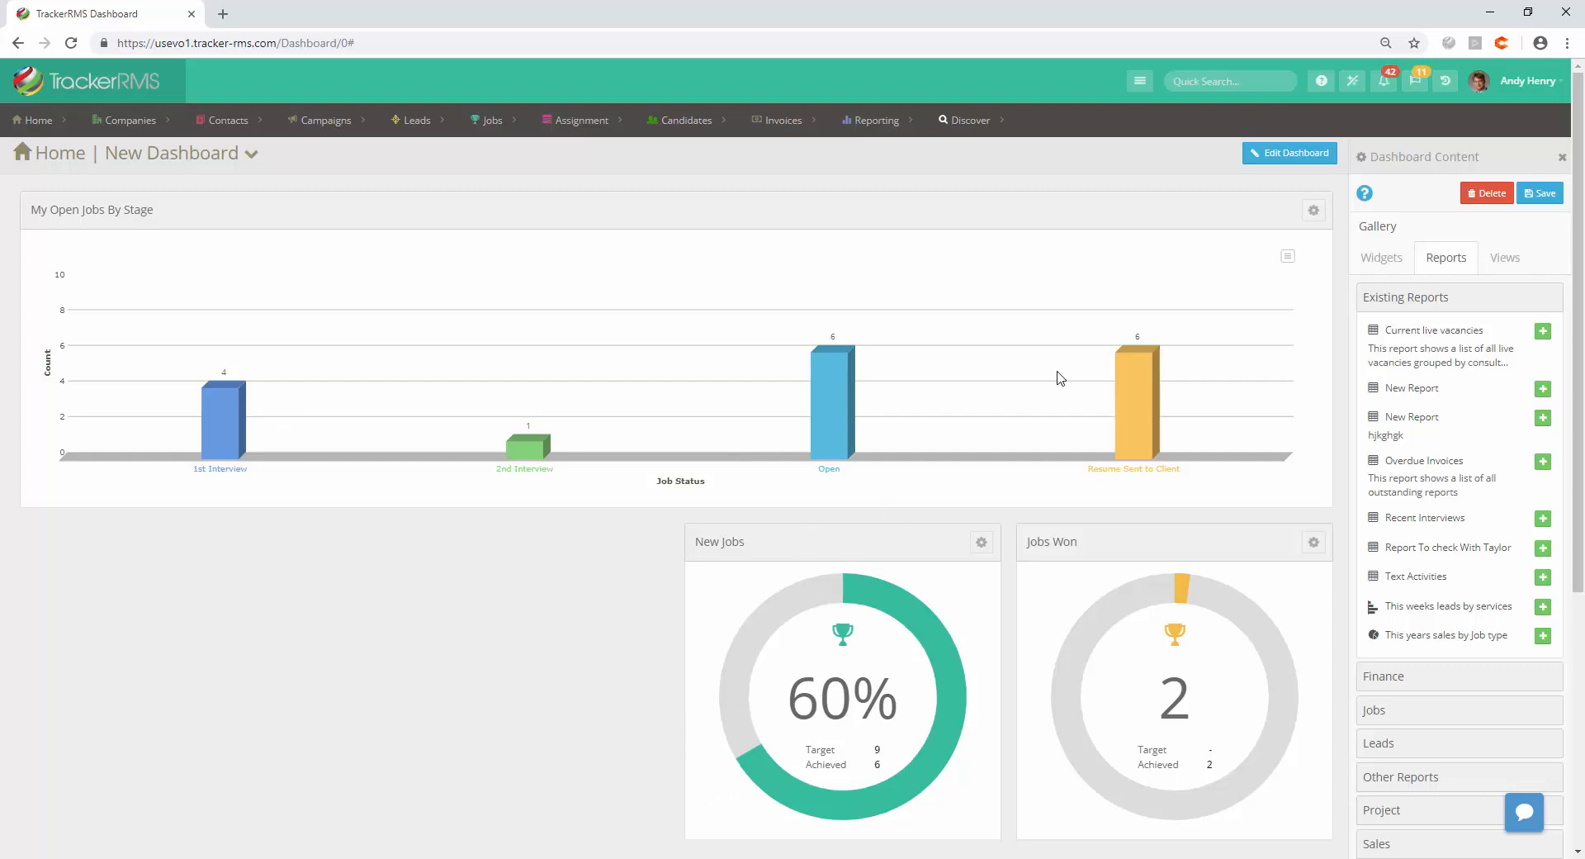
# Step: Add the Inbound Texts activity view to the start of the dashboard, above the My Open Jobs By Stage chart
pyautogui.click(1509, 263)
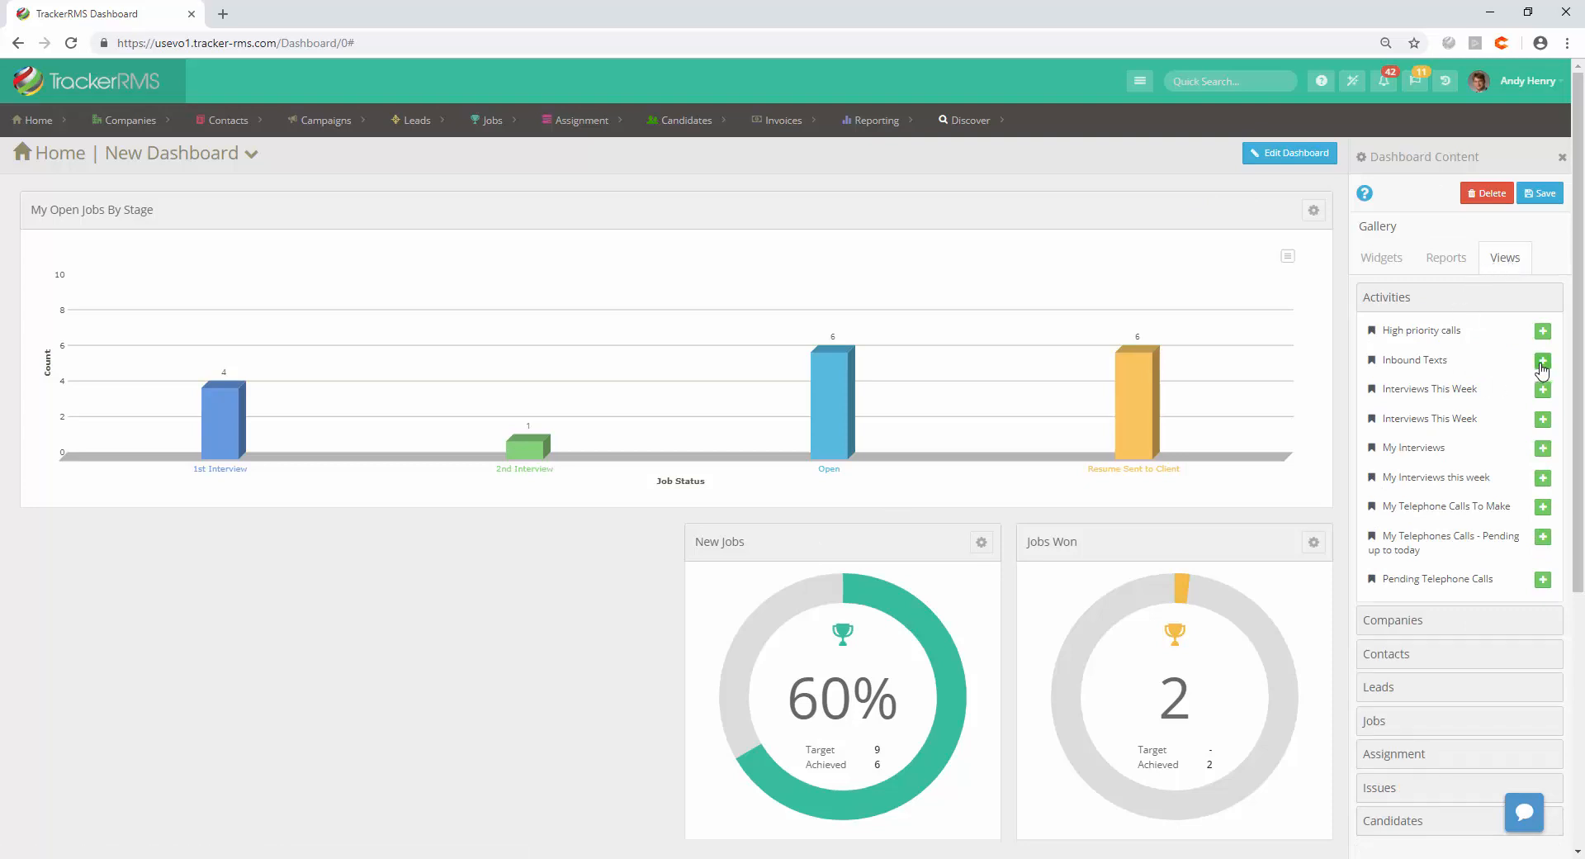
pyautogui.moveTo(1542, 369); pyautogui.dragTo(421, 233)
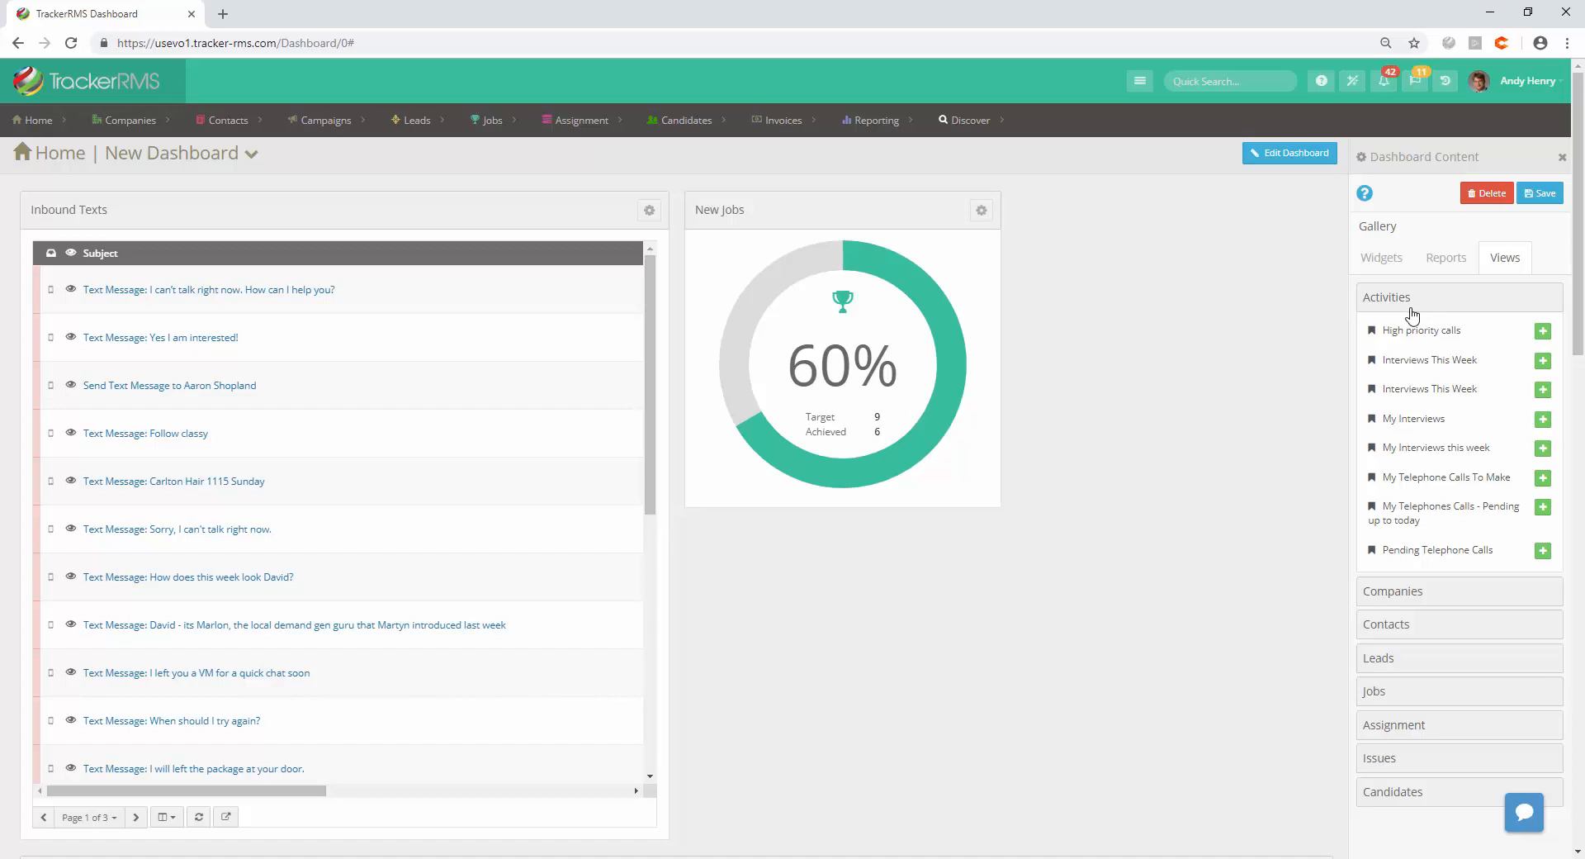
# Step: Move the Jobs Won widget from below the My Open Jobs By Stage chart to the space directly under New Jobs
pyautogui.scroll(-4, 1410, 318)
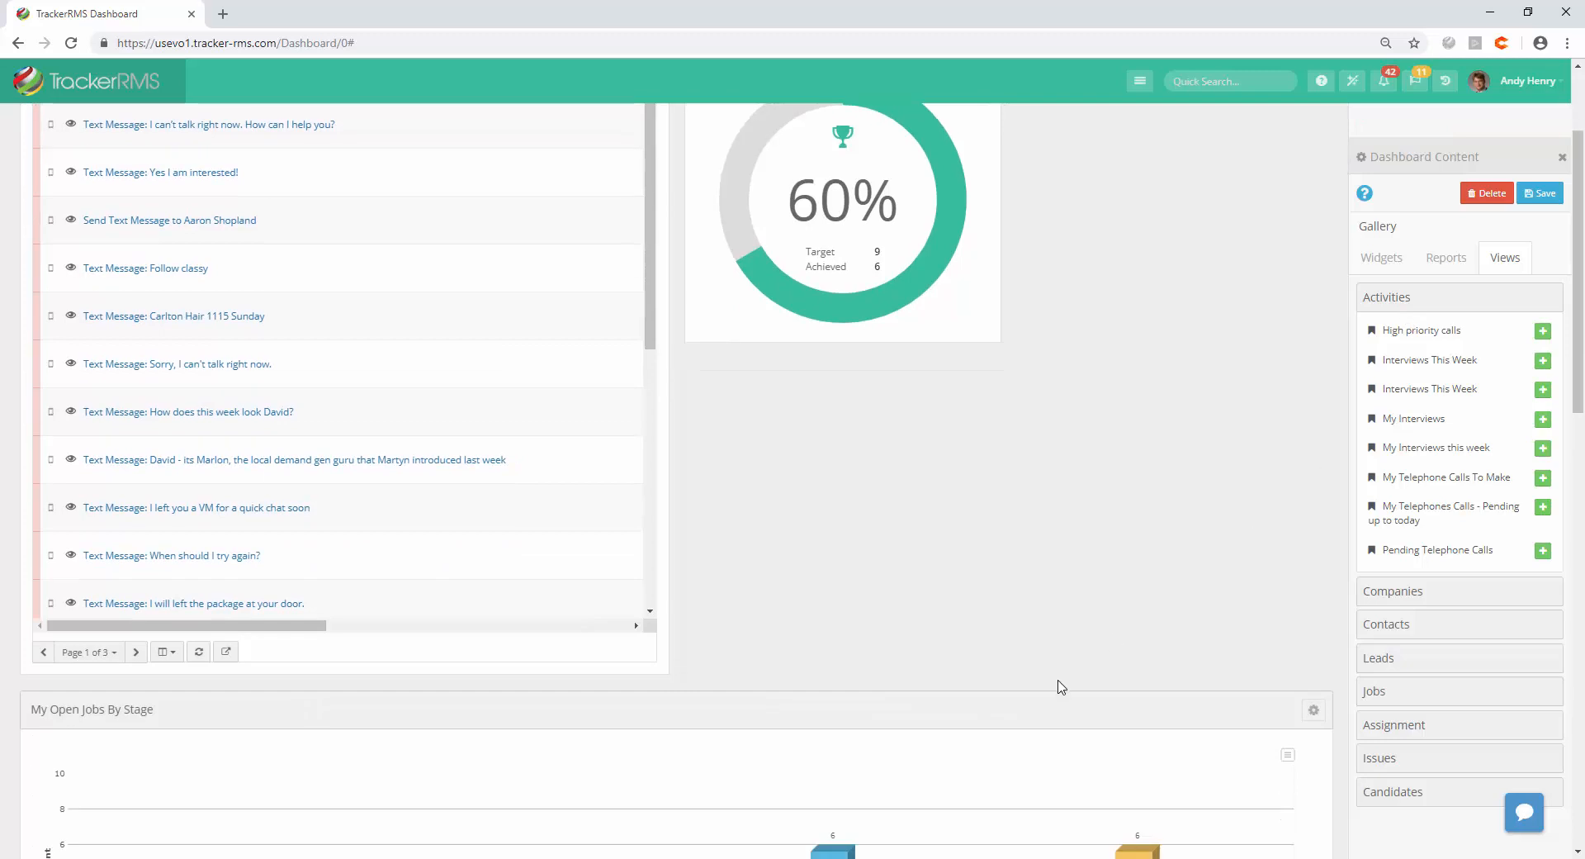
pyautogui.scroll(-2, 784, 743)
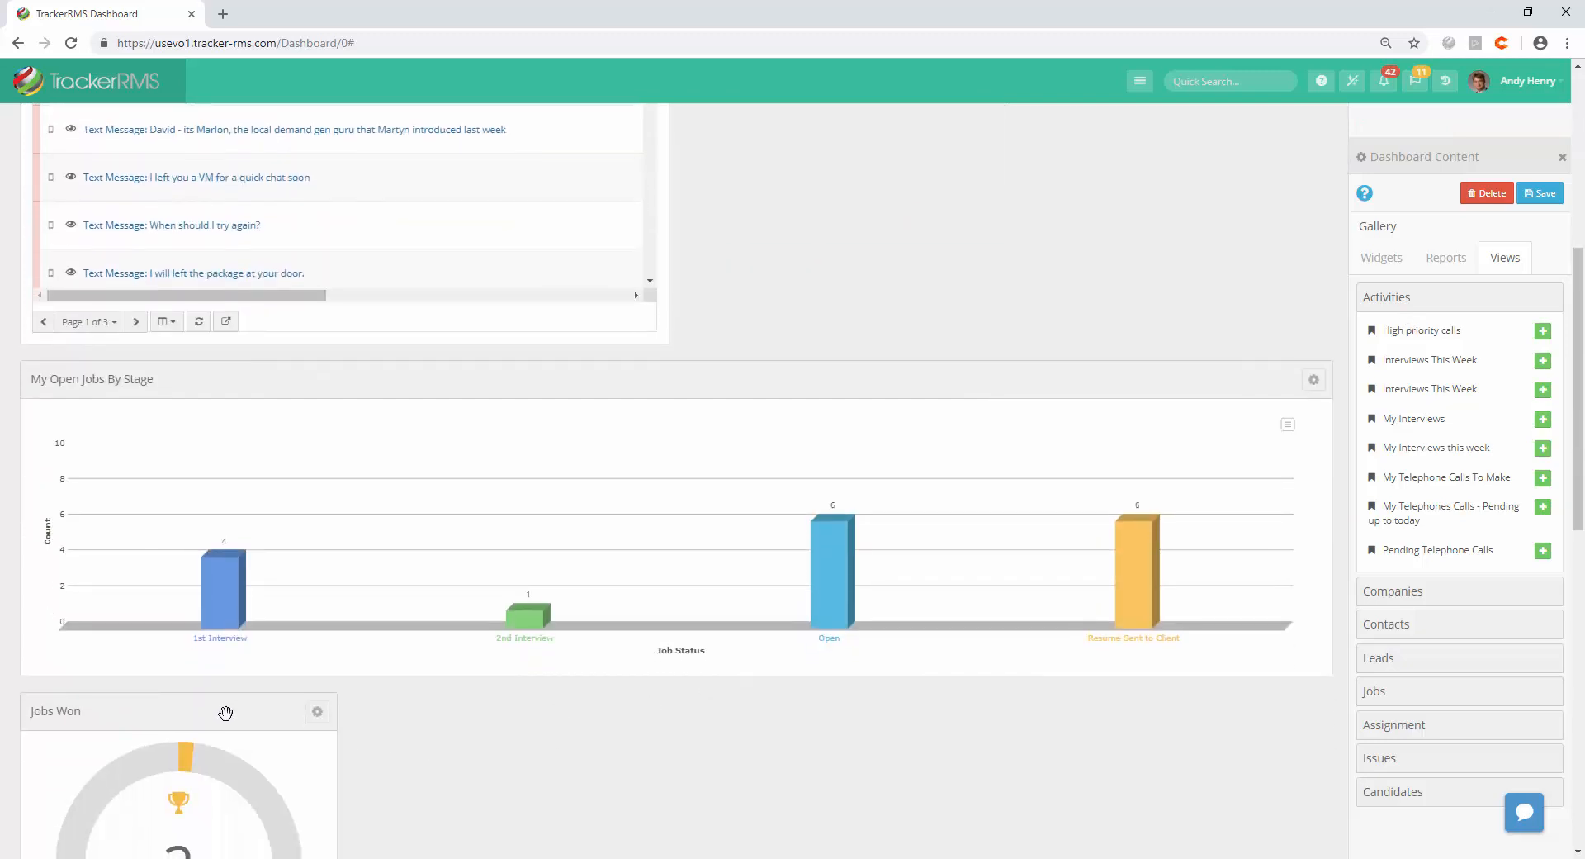
pyautogui.moveTo(228, 710); pyautogui.dragTo(898, 198)
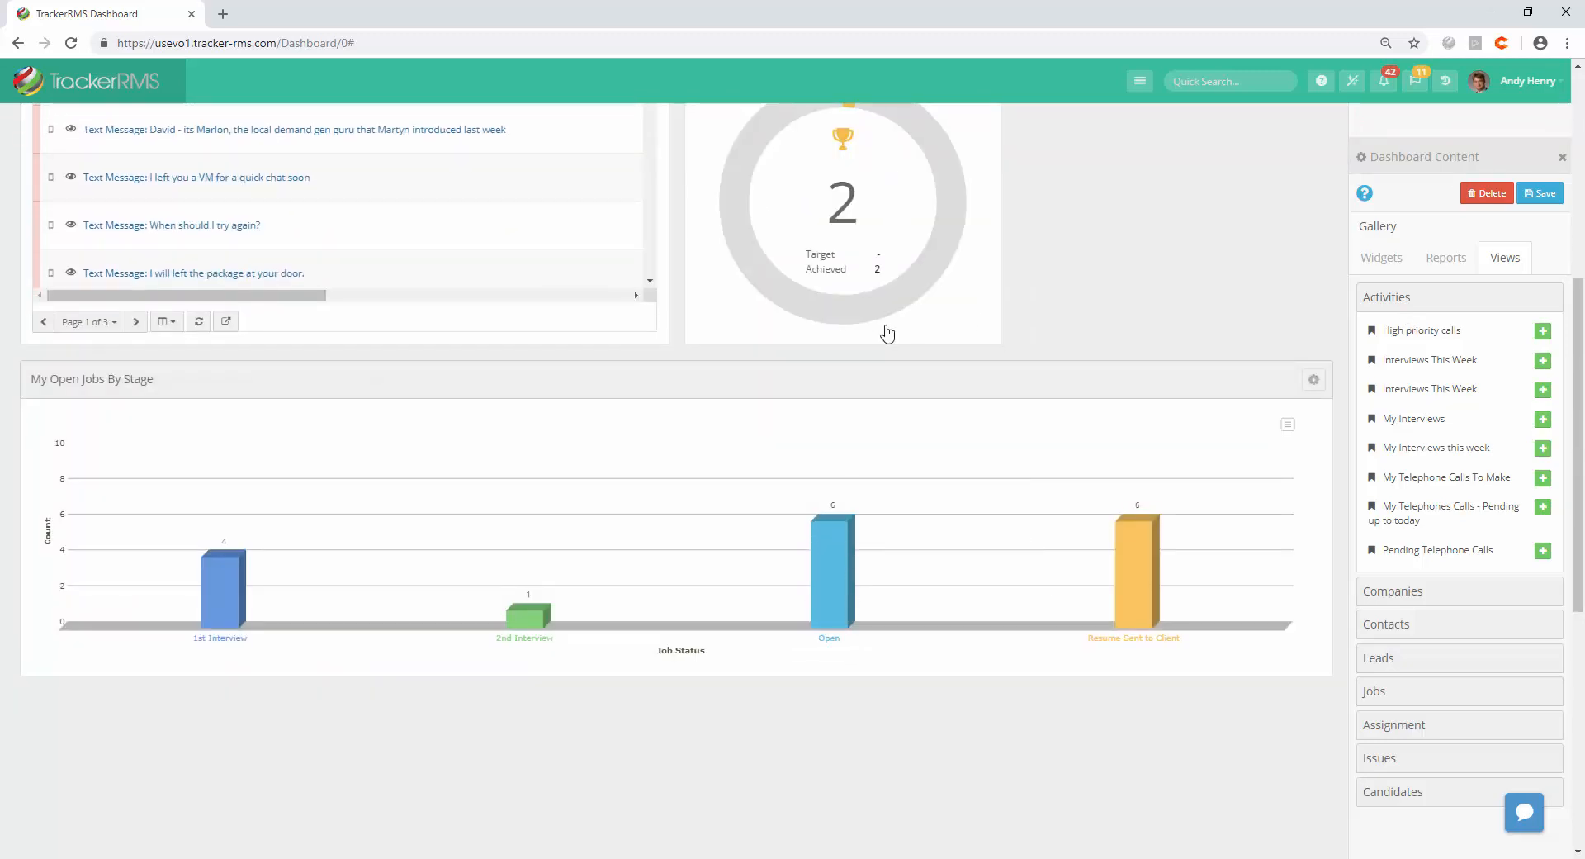
pyautogui.scroll(4, 888, 333)
pyautogui.scroll(2, 884, 322)
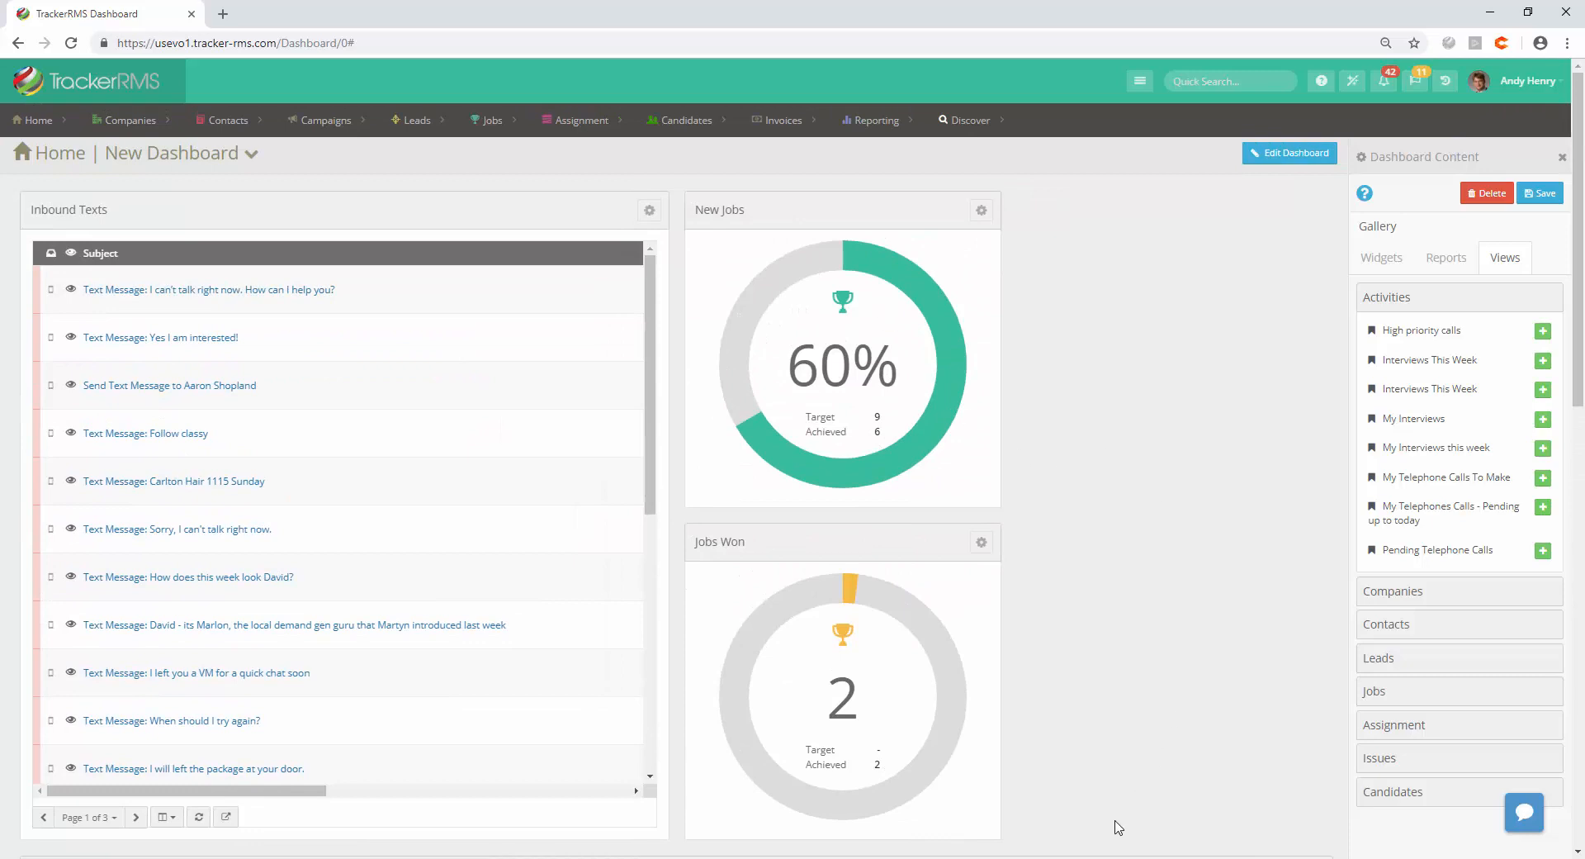
# Step: Change the header color of the Inbound Texts view to green
pyautogui.click(650, 211)
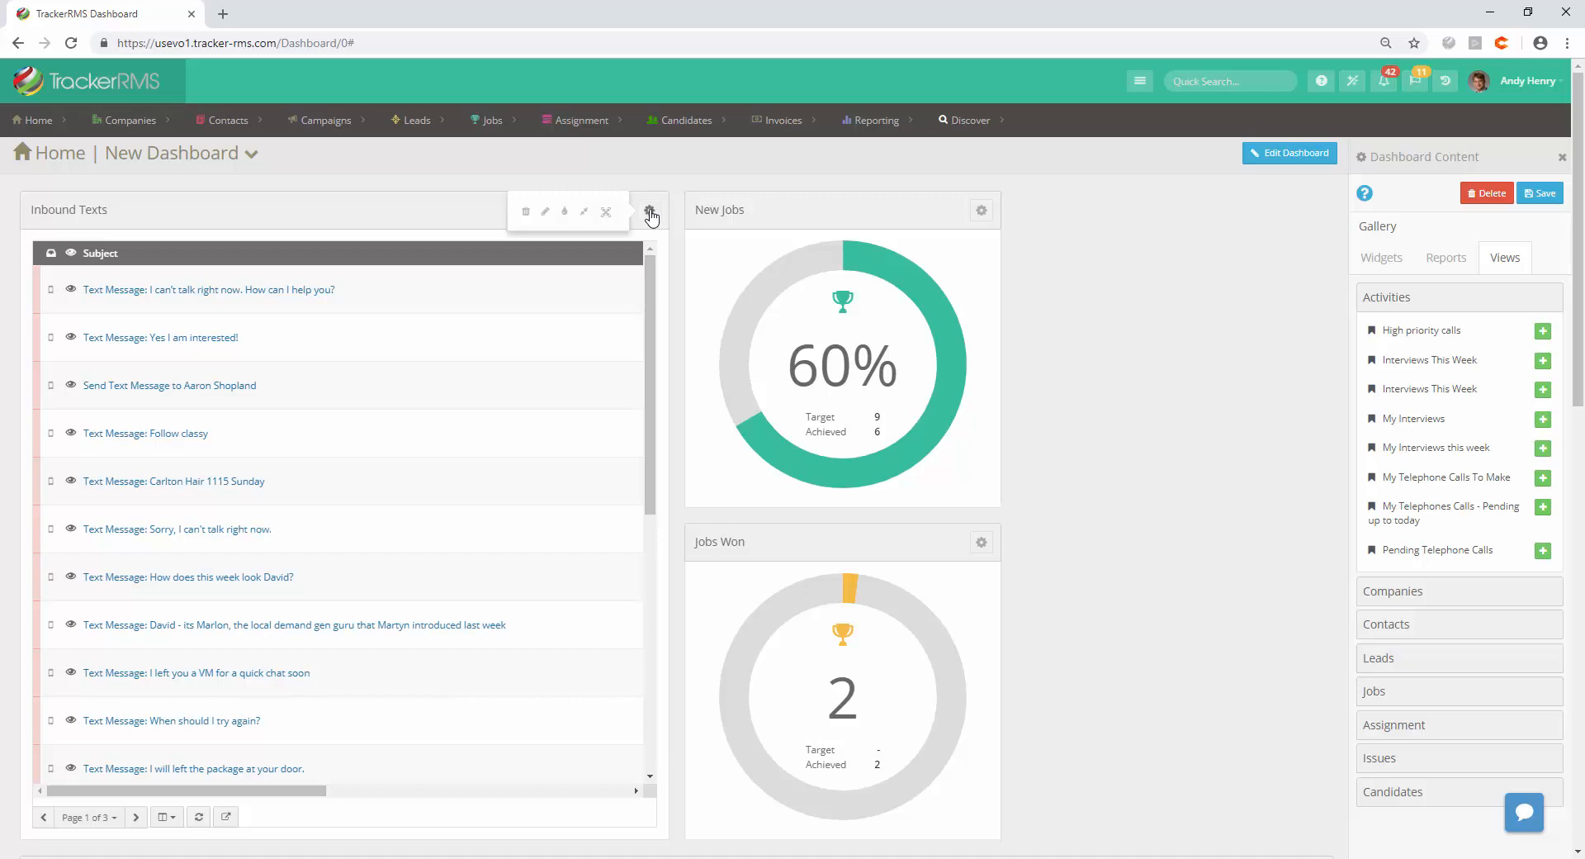
pyautogui.click(565, 213)
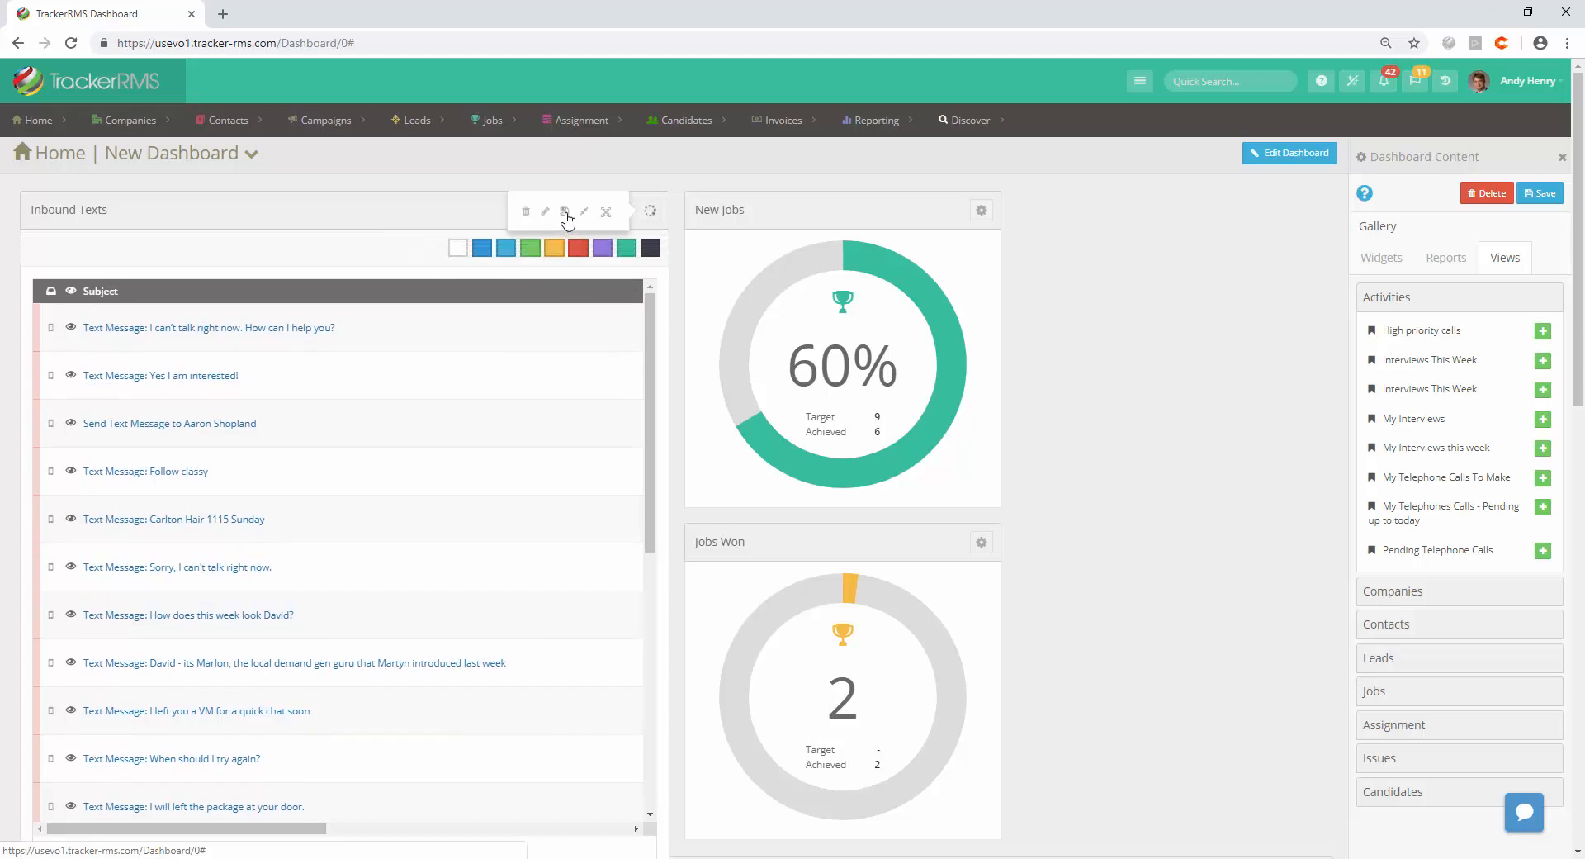
pyautogui.click(530, 249)
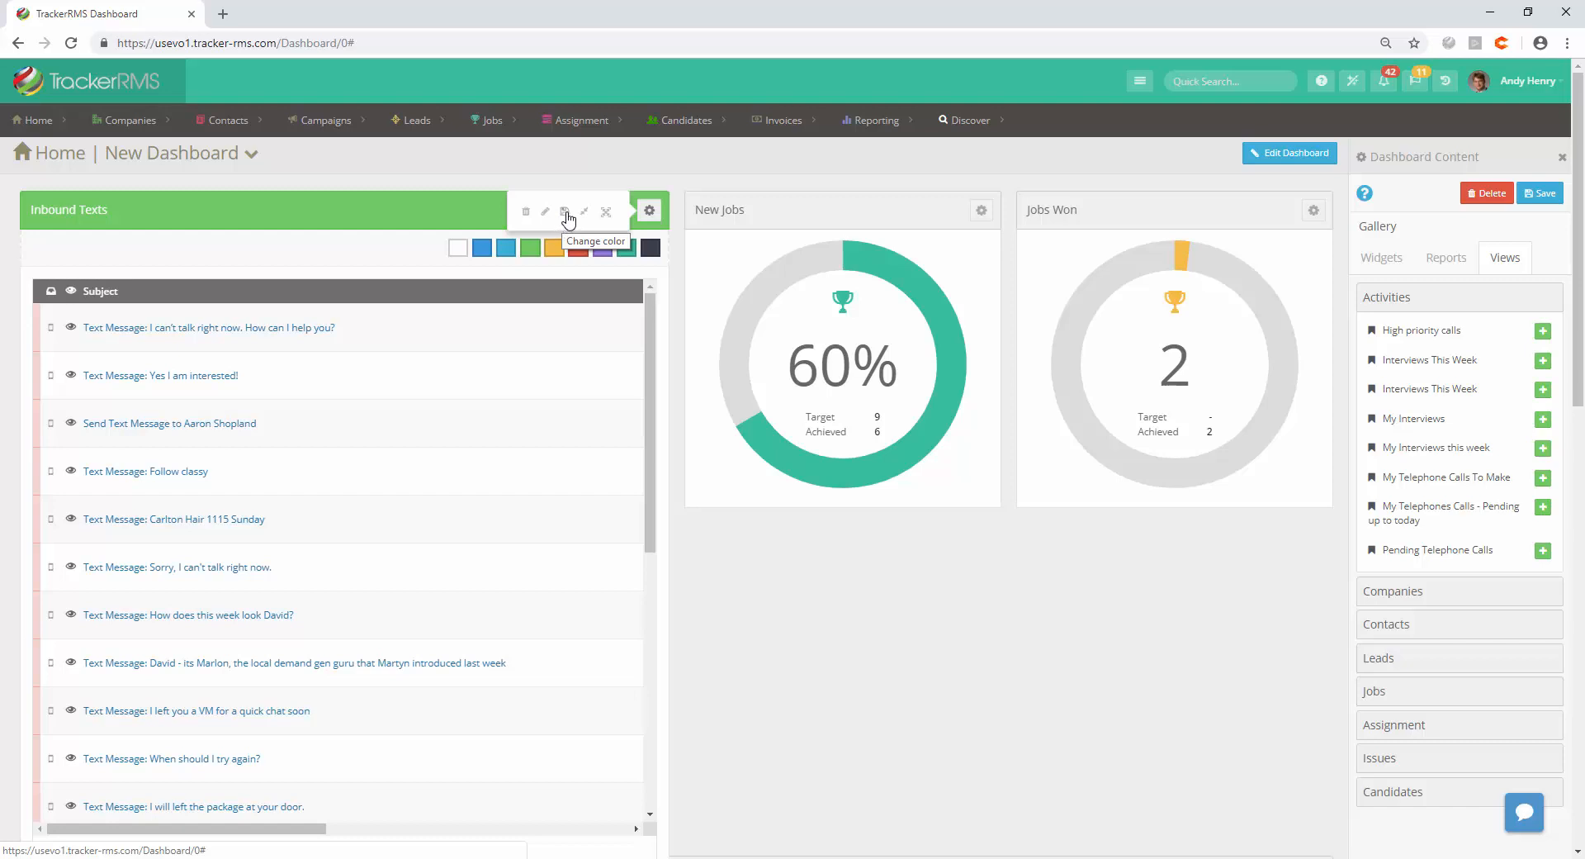
pyautogui.click(567, 216)
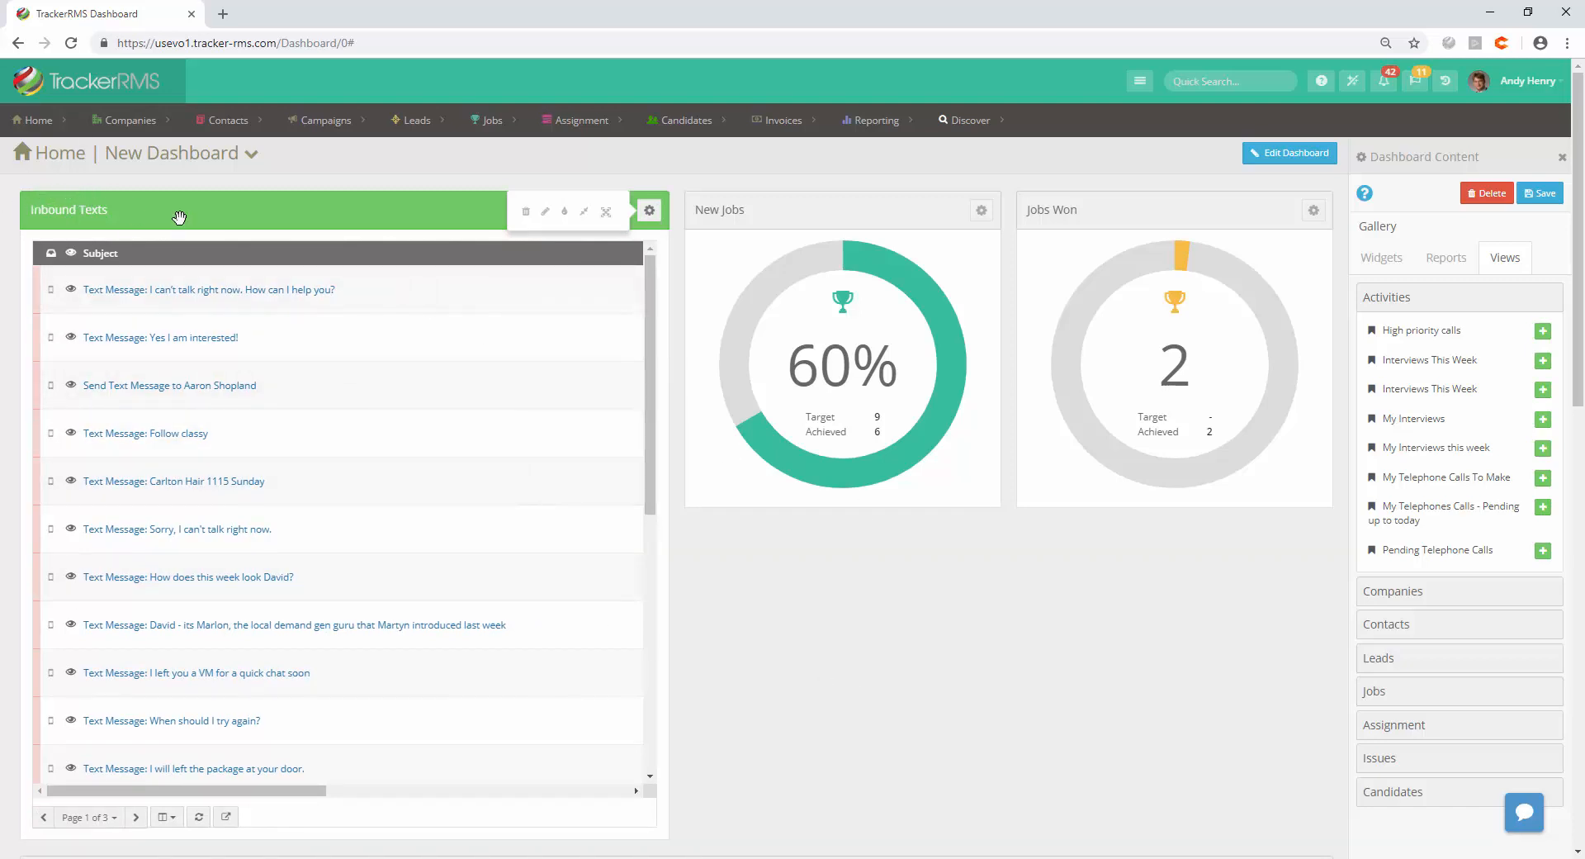
pyautogui.click(545, 215)
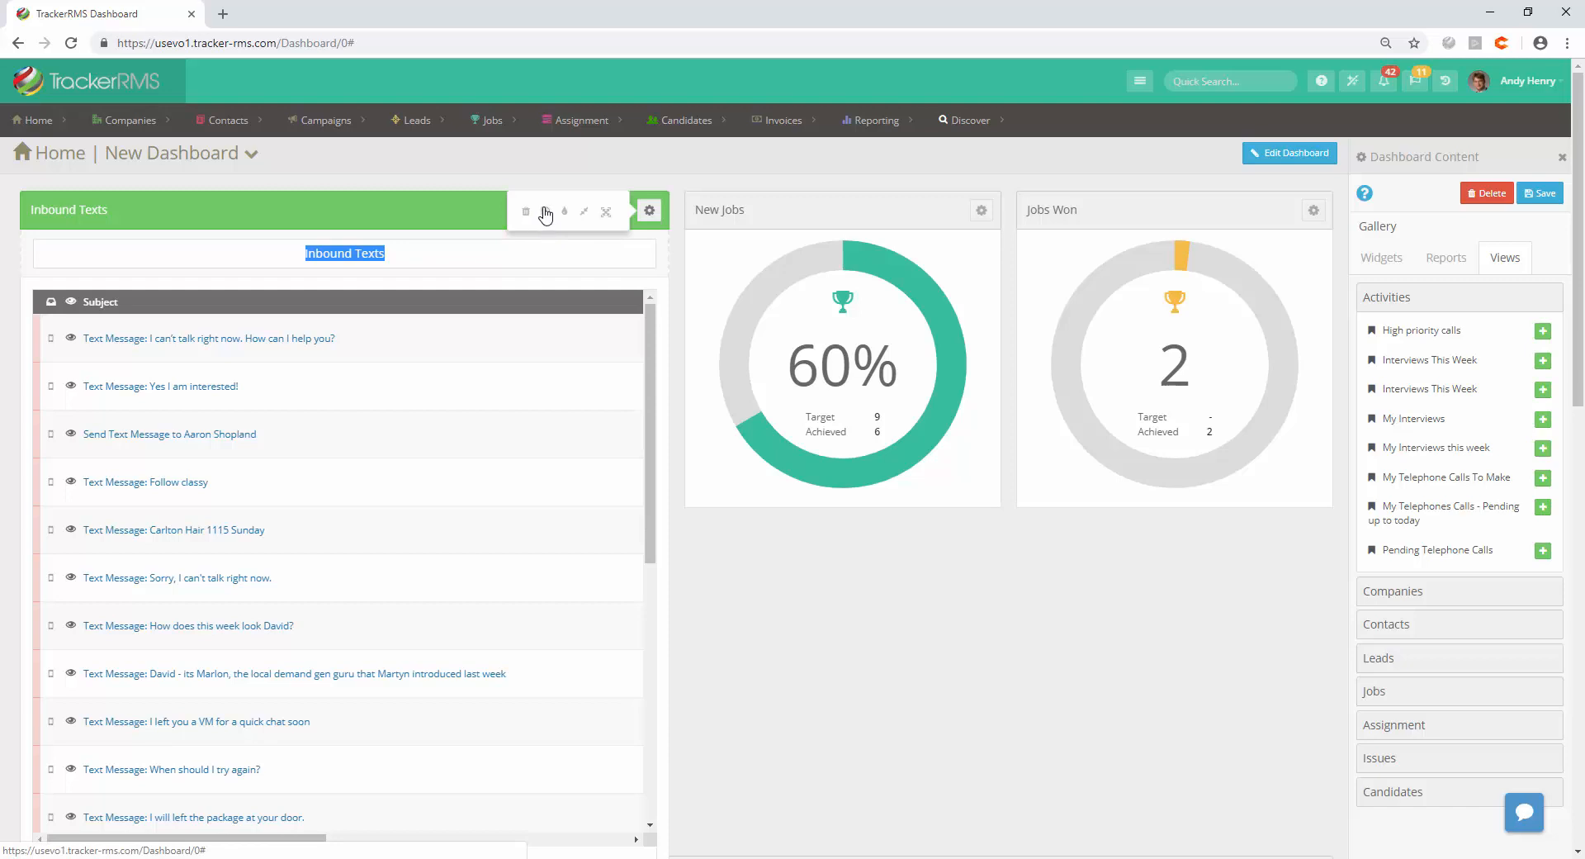
pyautogui.click(606, 211)
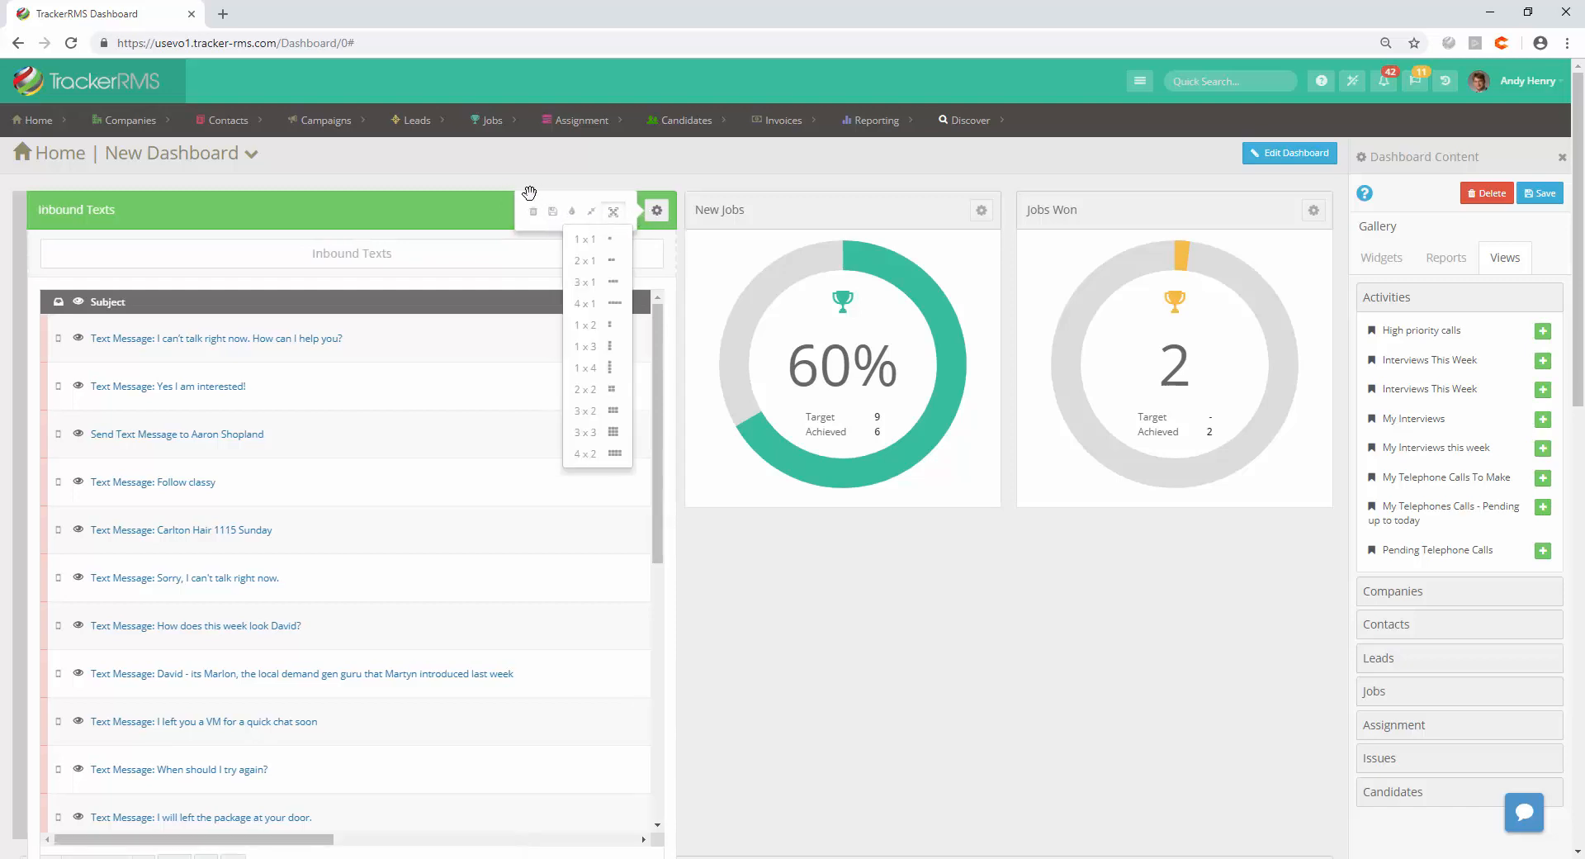
pyautogui.click(545, 213)
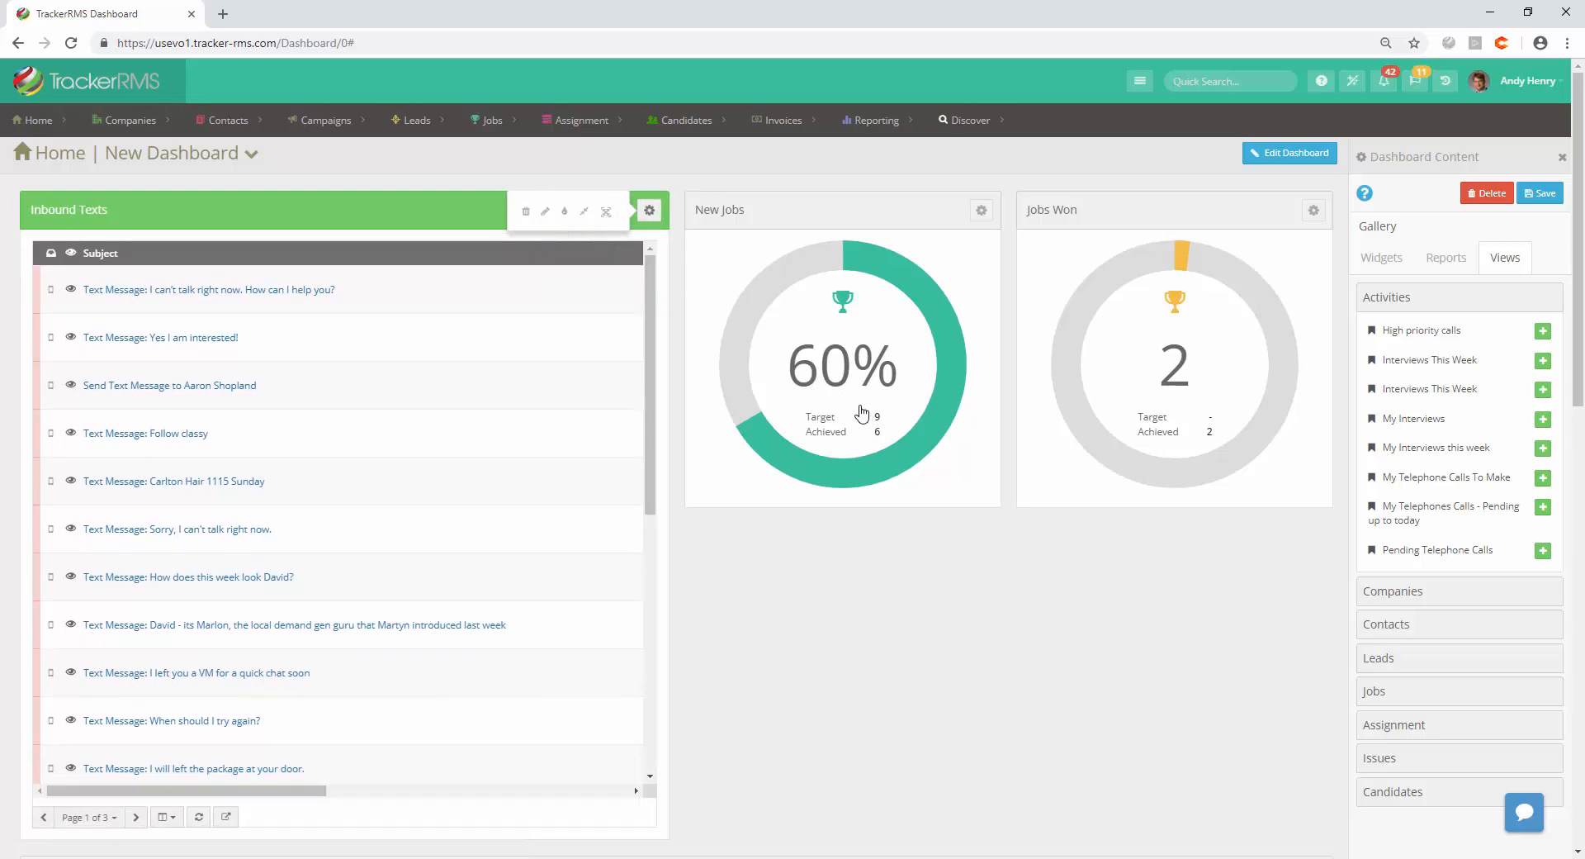
pyautogui.click(652, 213)
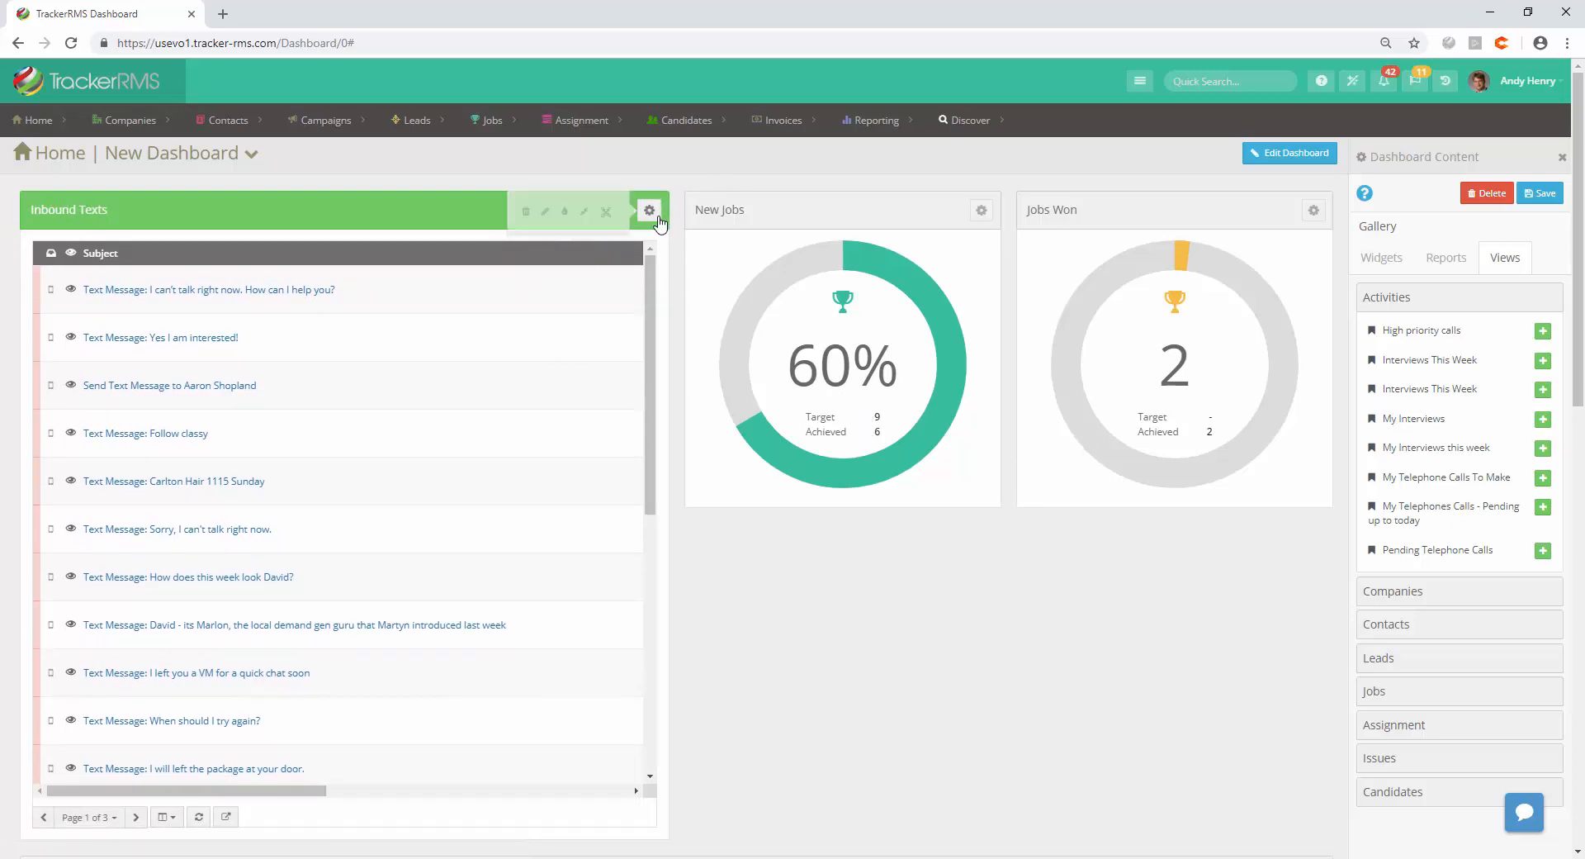
# Step: Start saving the new dashboard under the name New Dashboard, with Set as Default set to No
pyautogui.scroll(-3, 1039, 623)
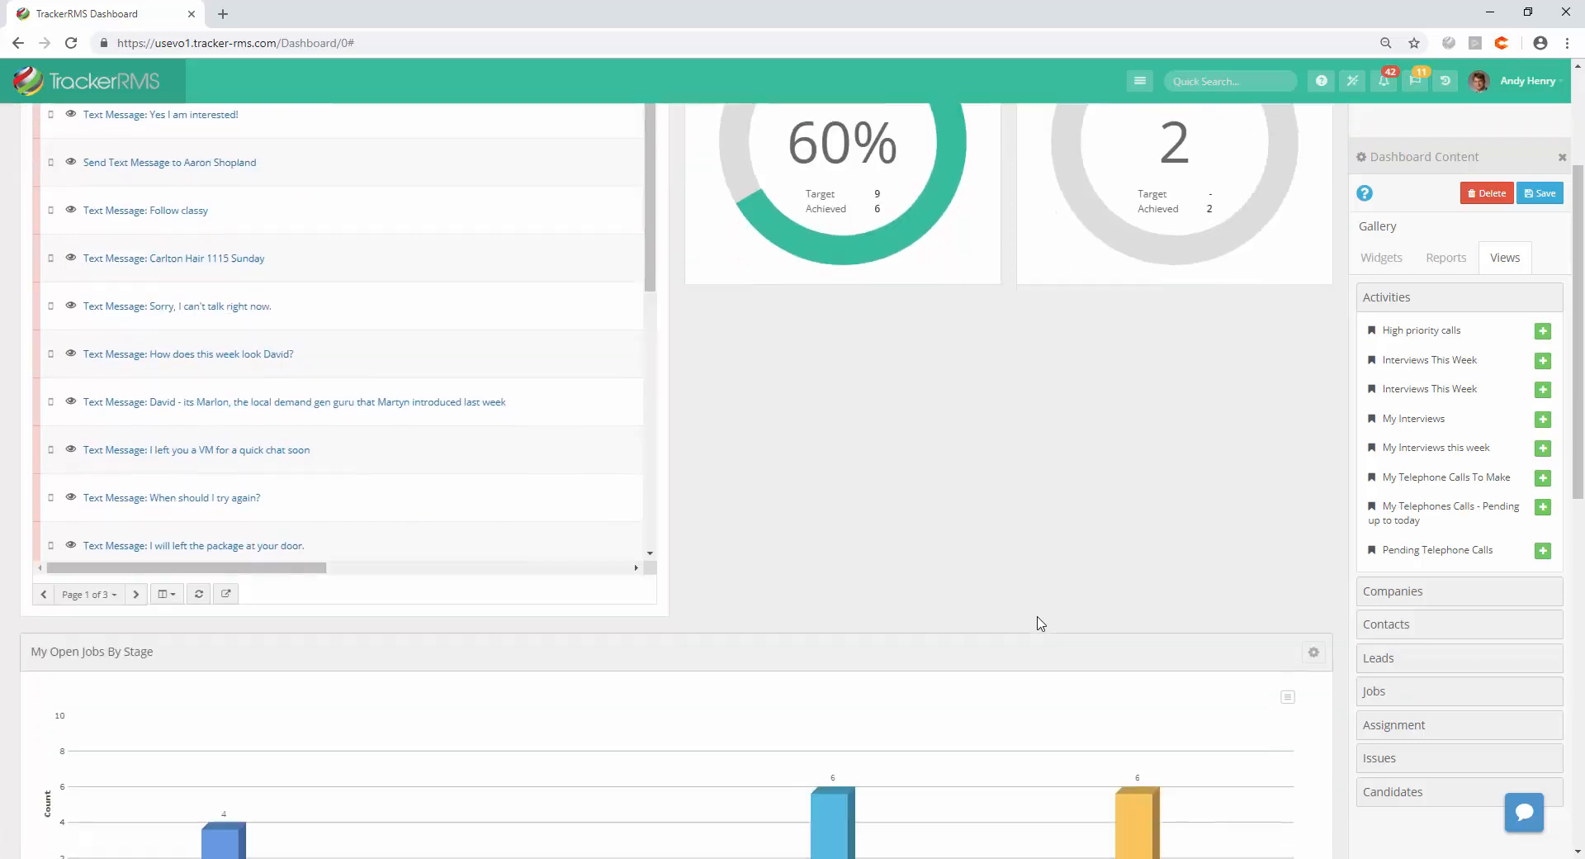
pyautogui.scroll(-2, 1037, 623)
pyautogui.scroll(4, 1073, 693)
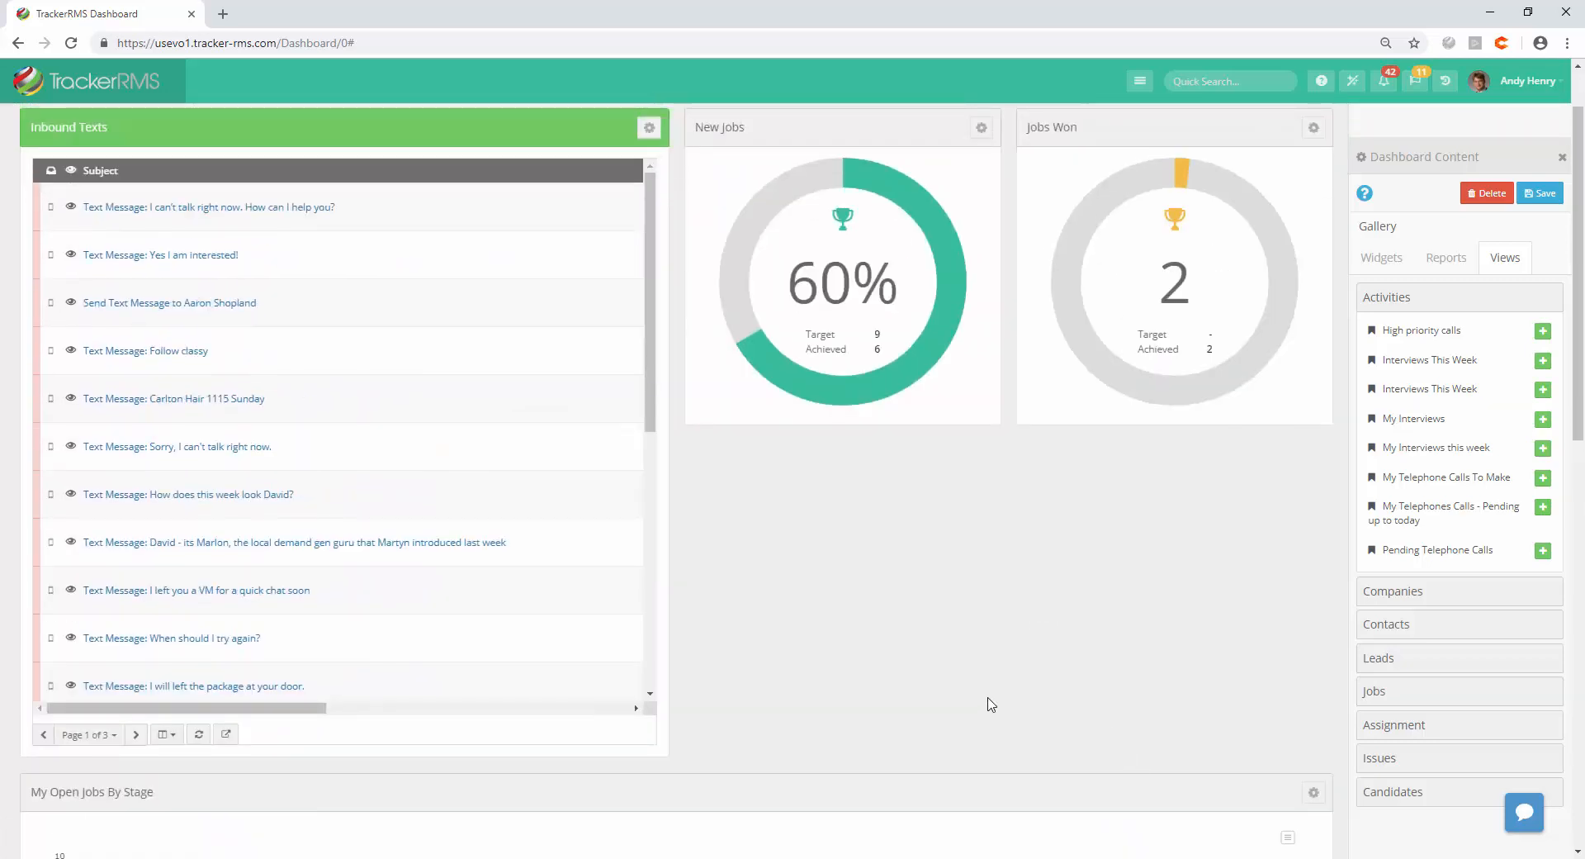
pyautogui.scroll(1, 991, 702)
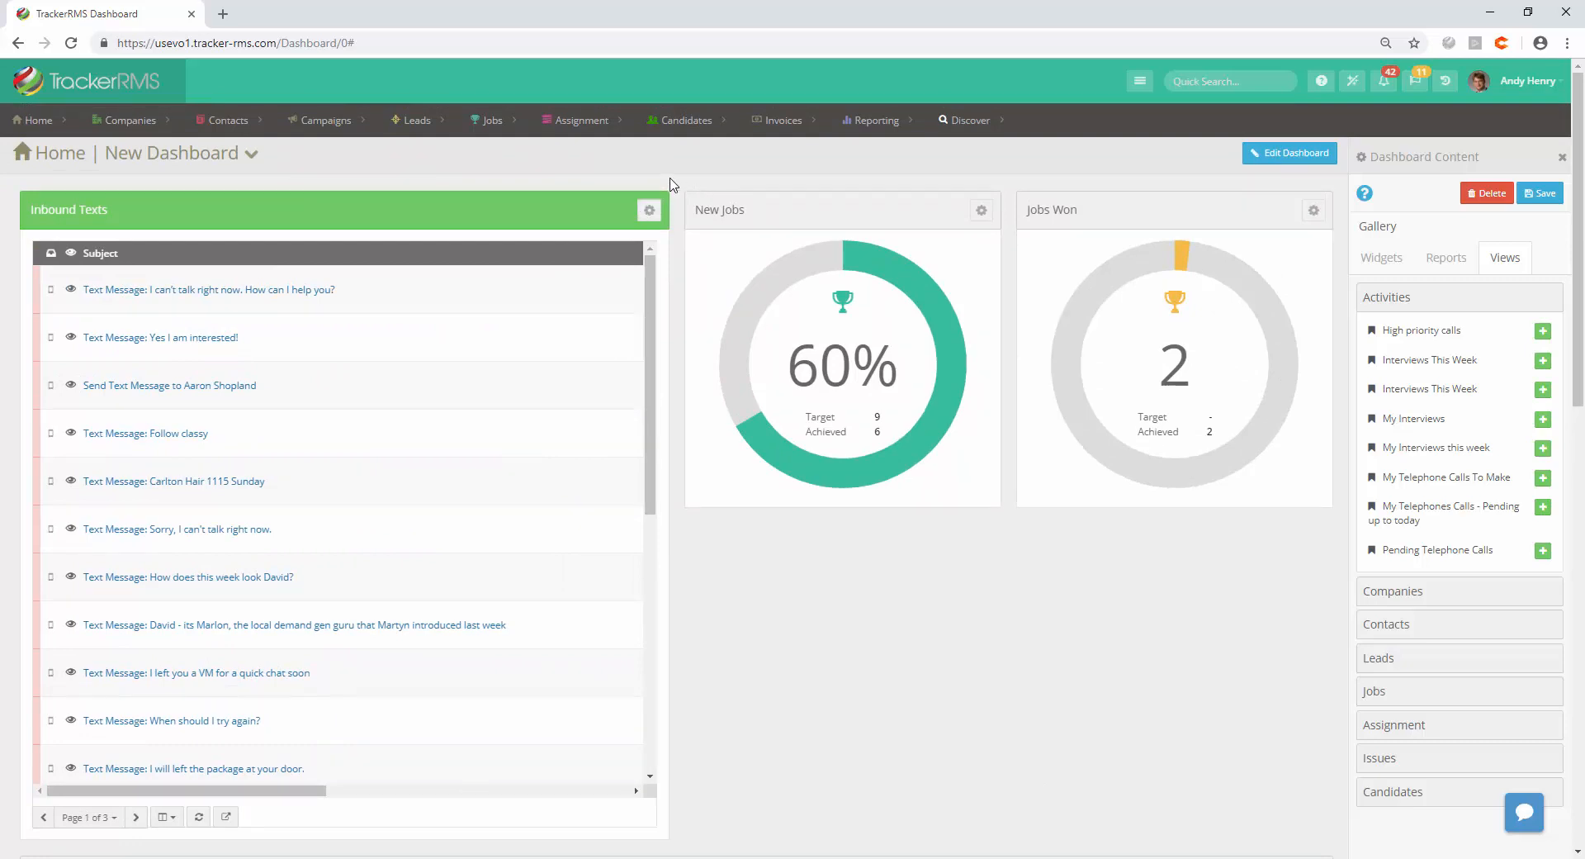
pyautogui.click(1537, 195)
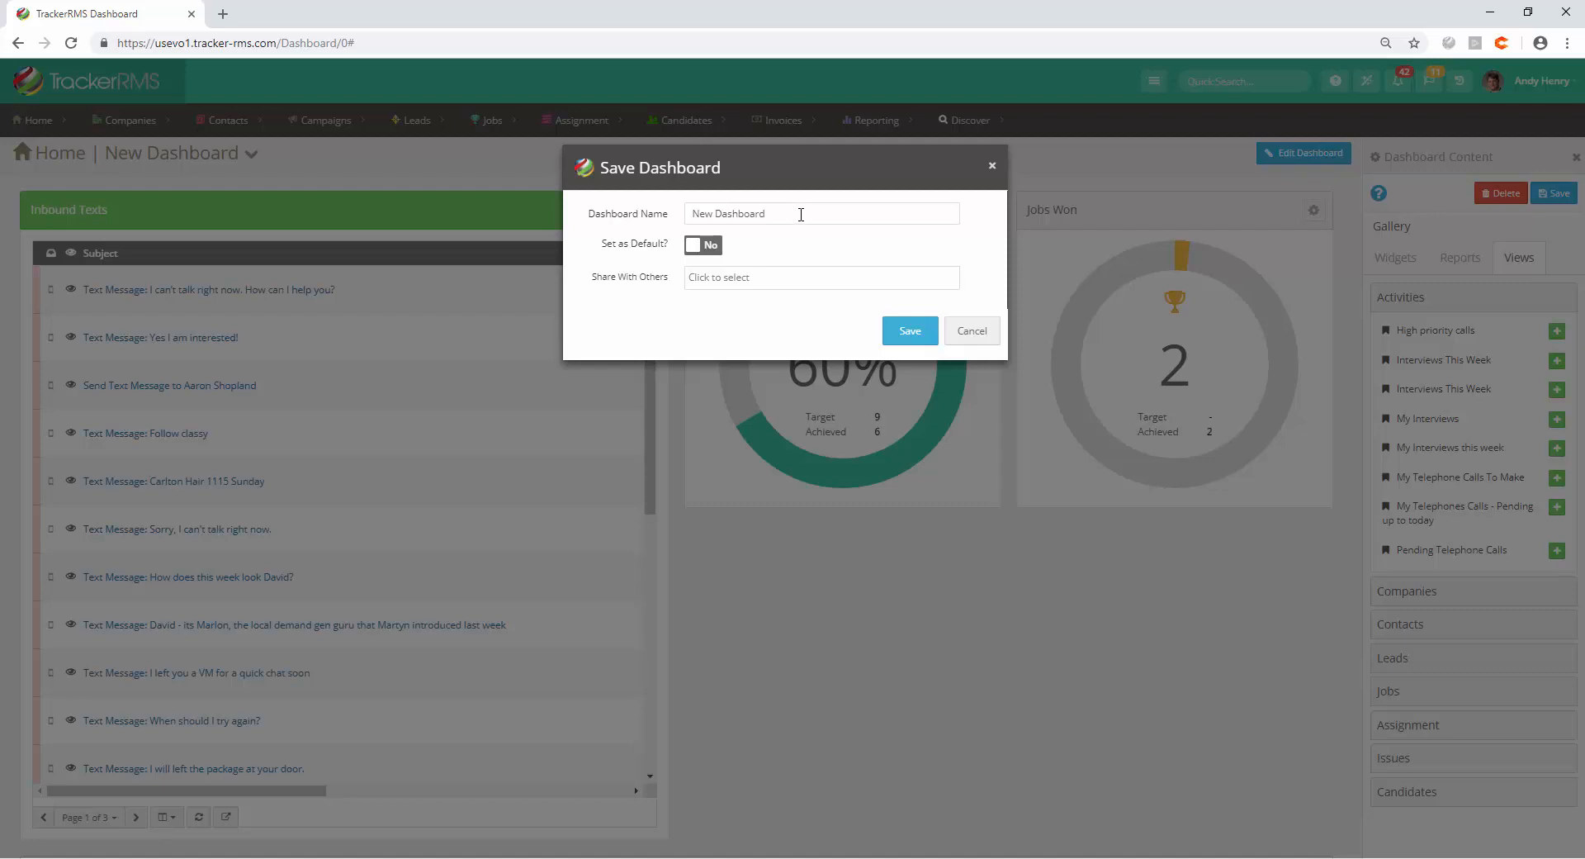
pyautogui.click(693, 254)
pyautogui.click(710, 253)
# Step: Share the dashboard with the first two colleagues offered and save it
pyautogui.click(726, 279)
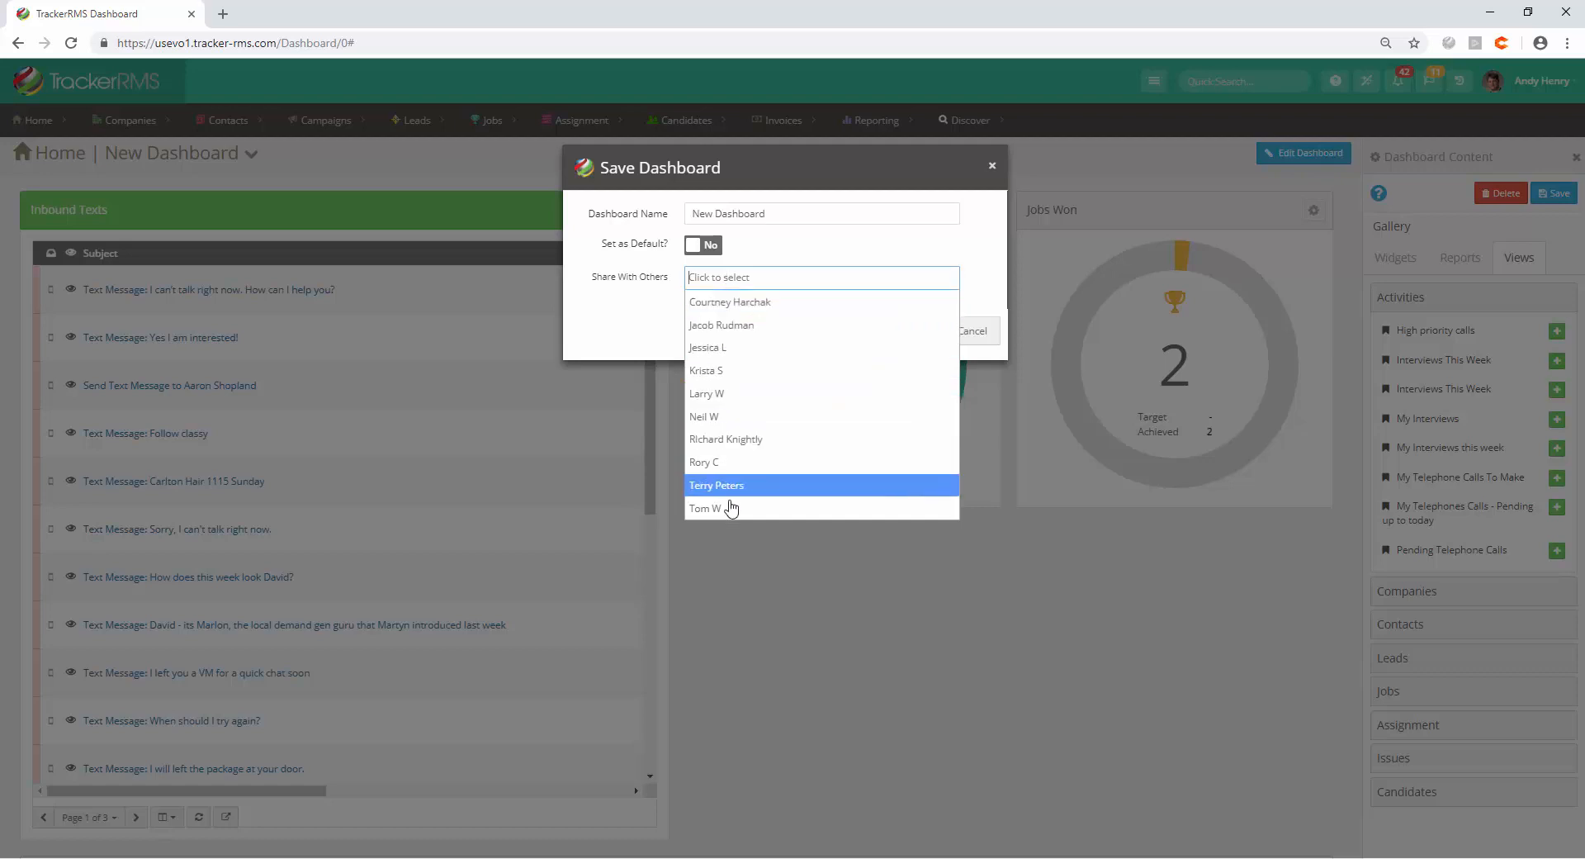
pyautogui.click(718, 304)
pyautogui.click(811, 275)
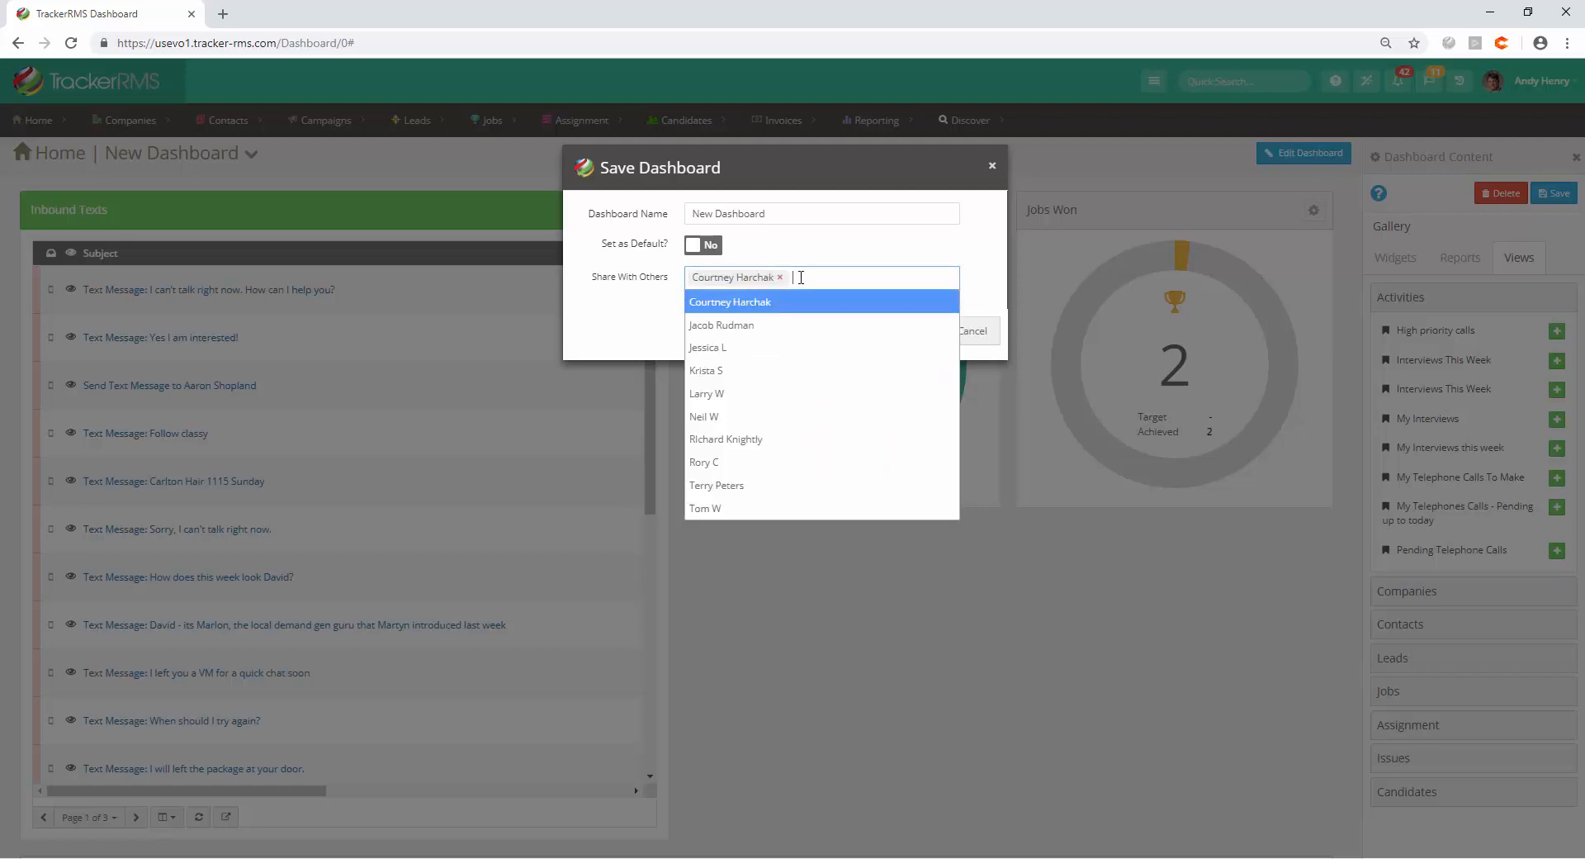
pyautogui.click(799, 322)
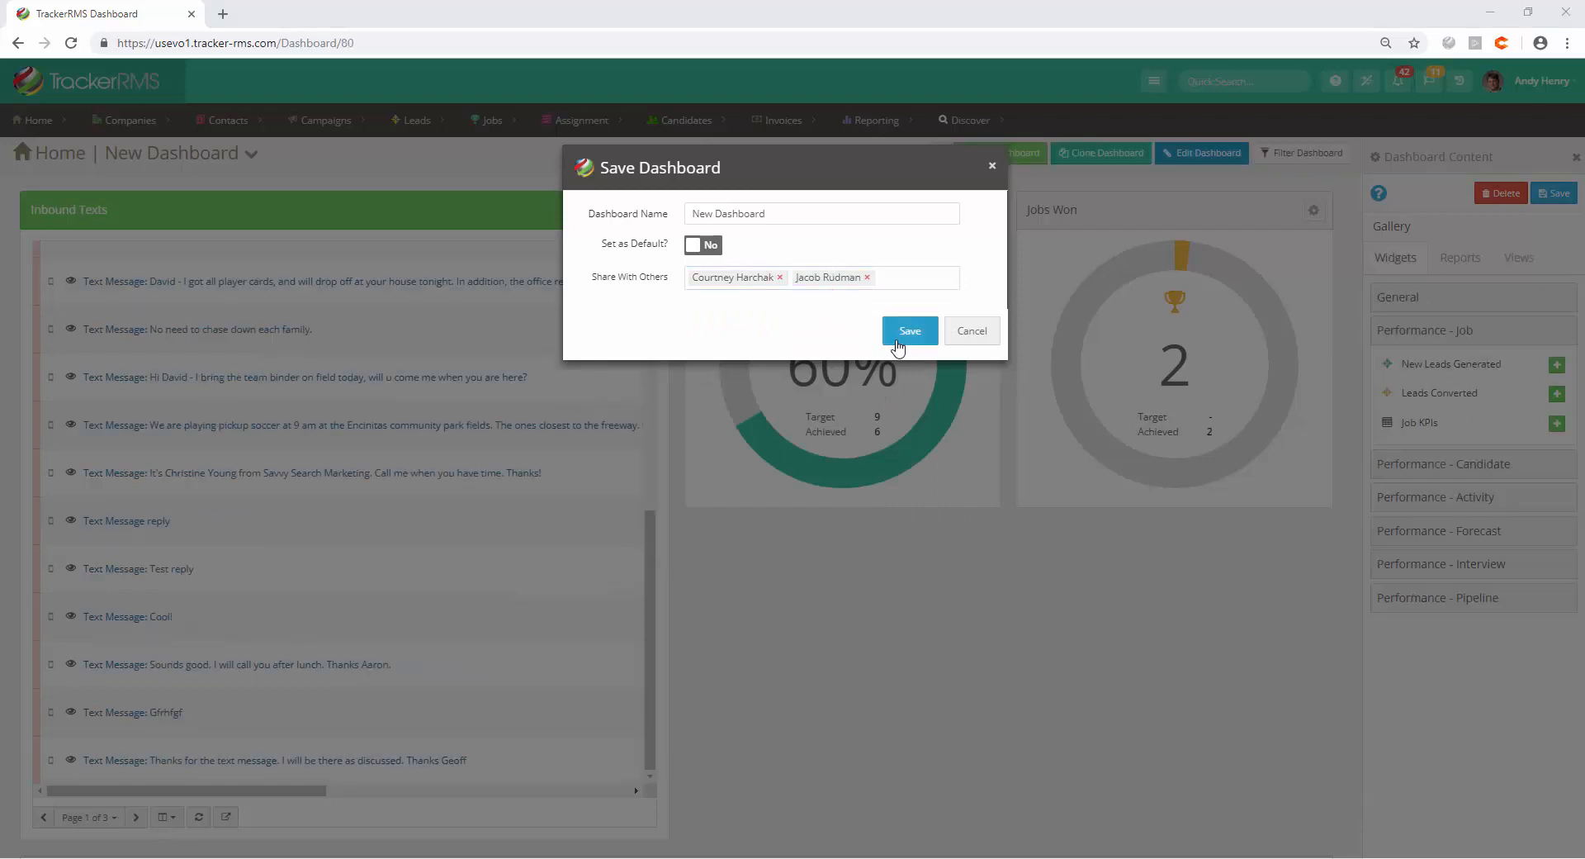
pyautogui.click(909, 342)
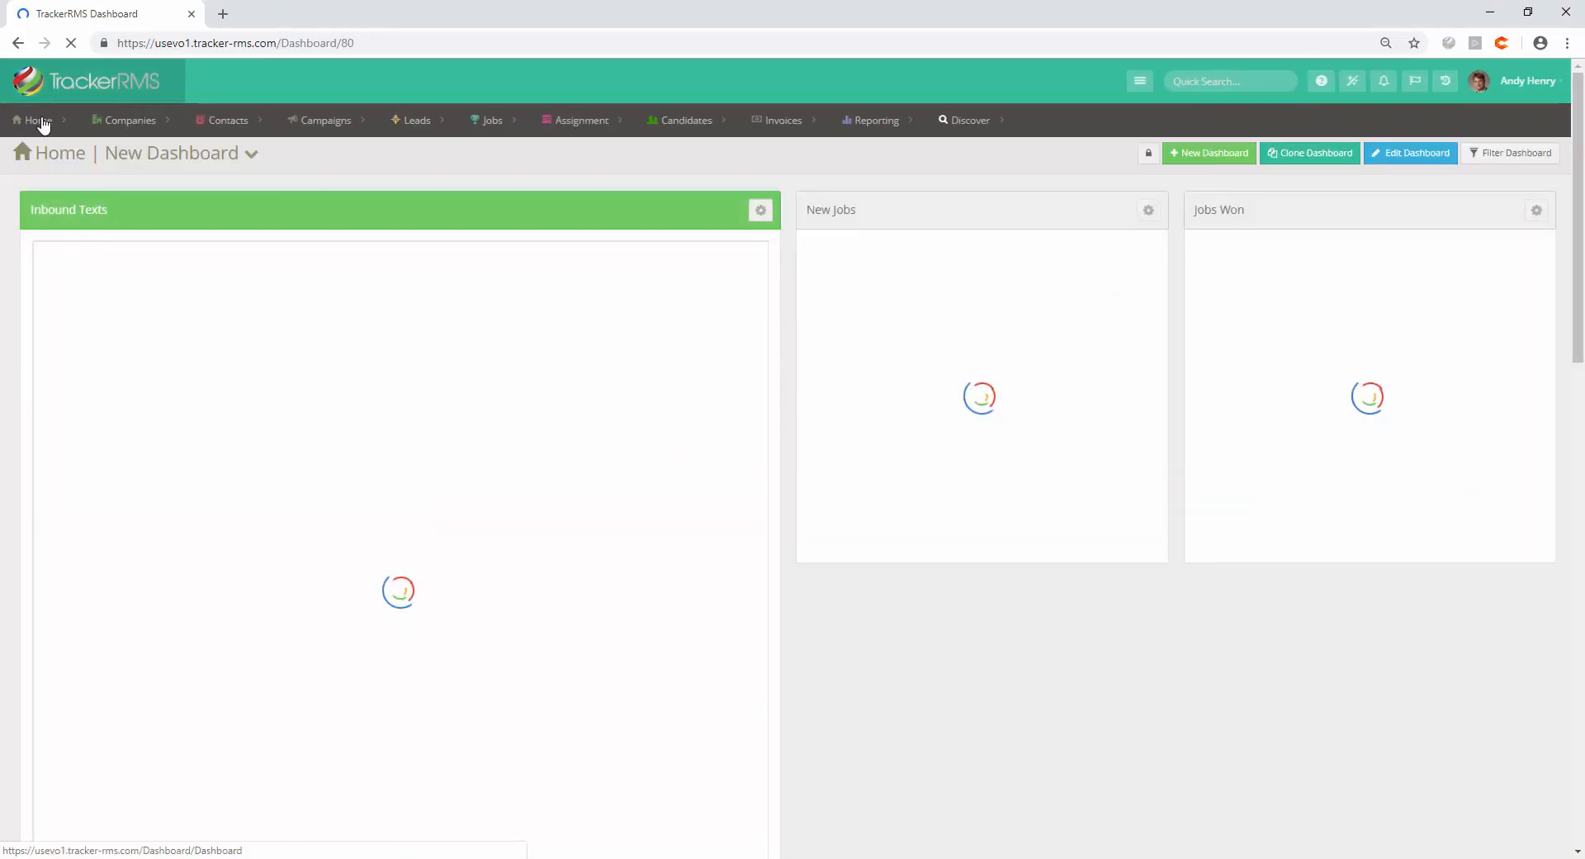
# Step: Show the My Dashboards list under Home, and the list of own and shared dashboards beside the current dashboard's name
pyautogui.click(37, 119)
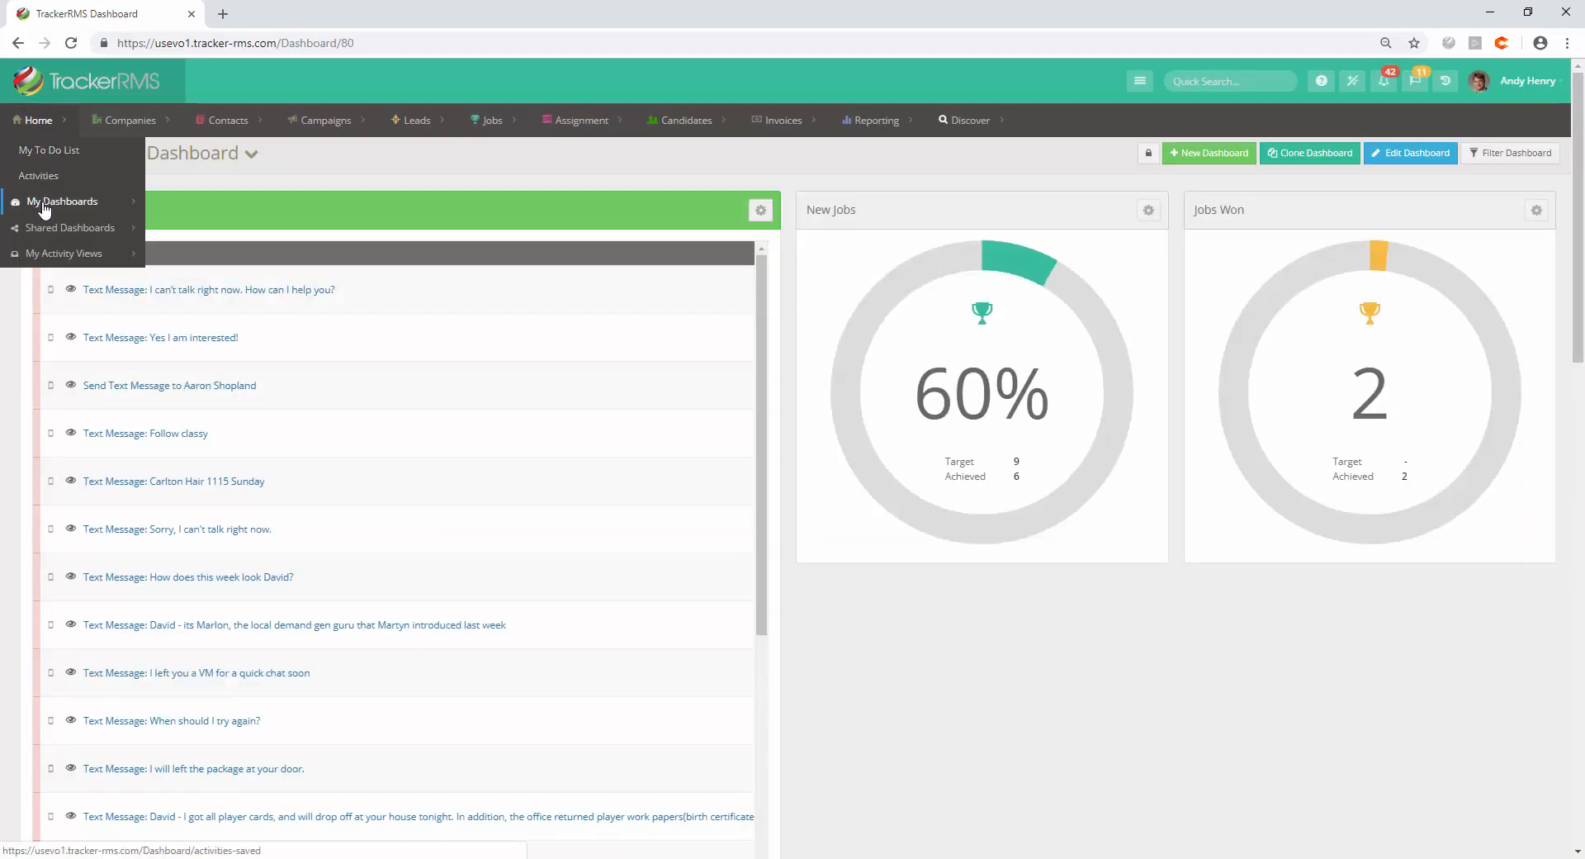
pyautogui.click(44, 203)
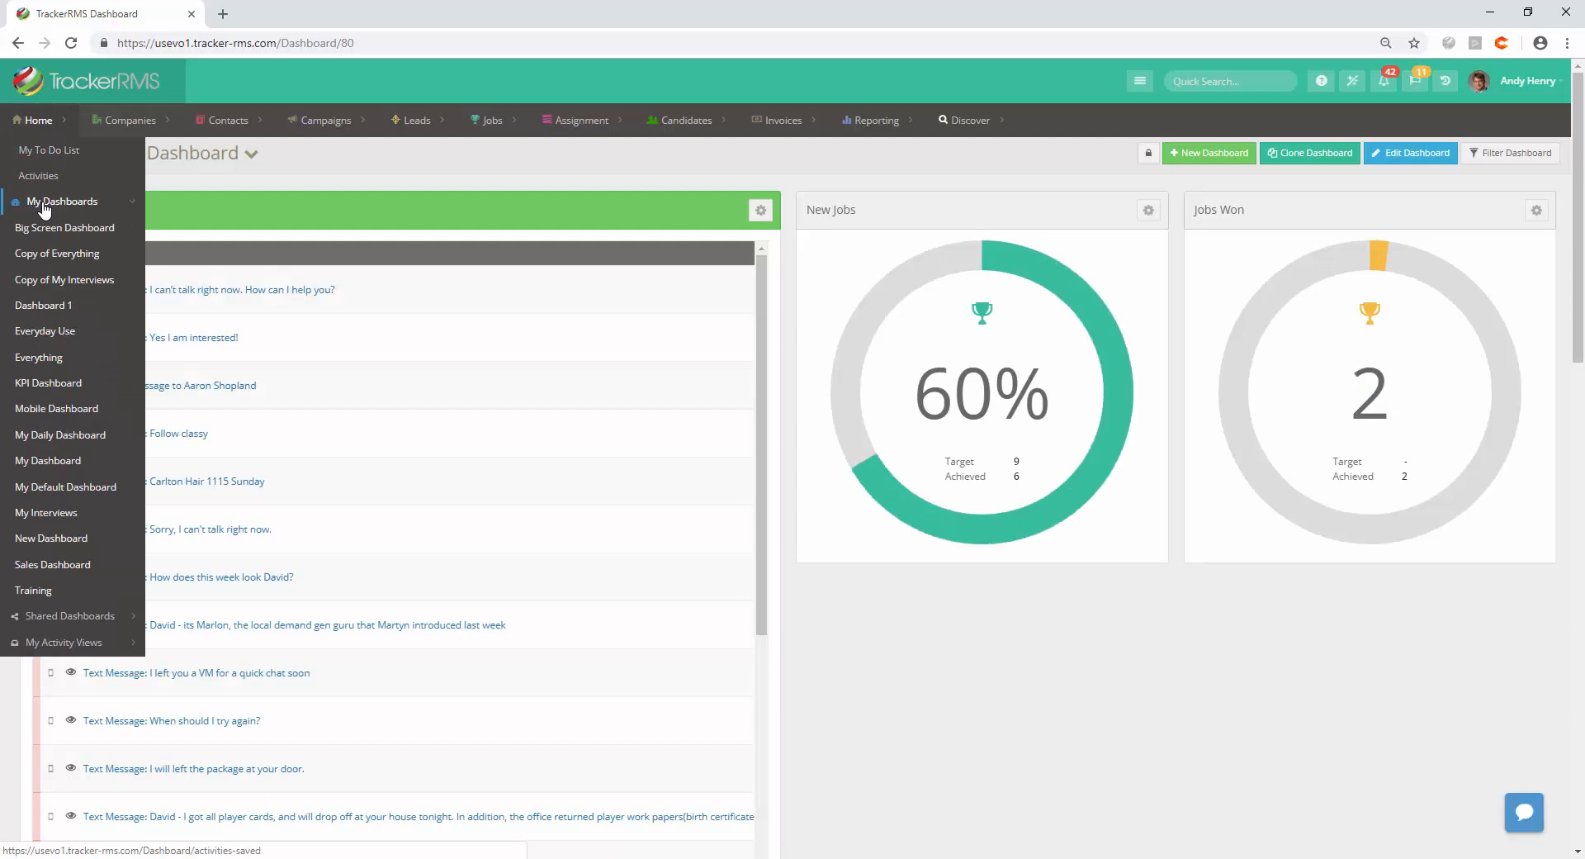
pyautogui.click(251, 157)
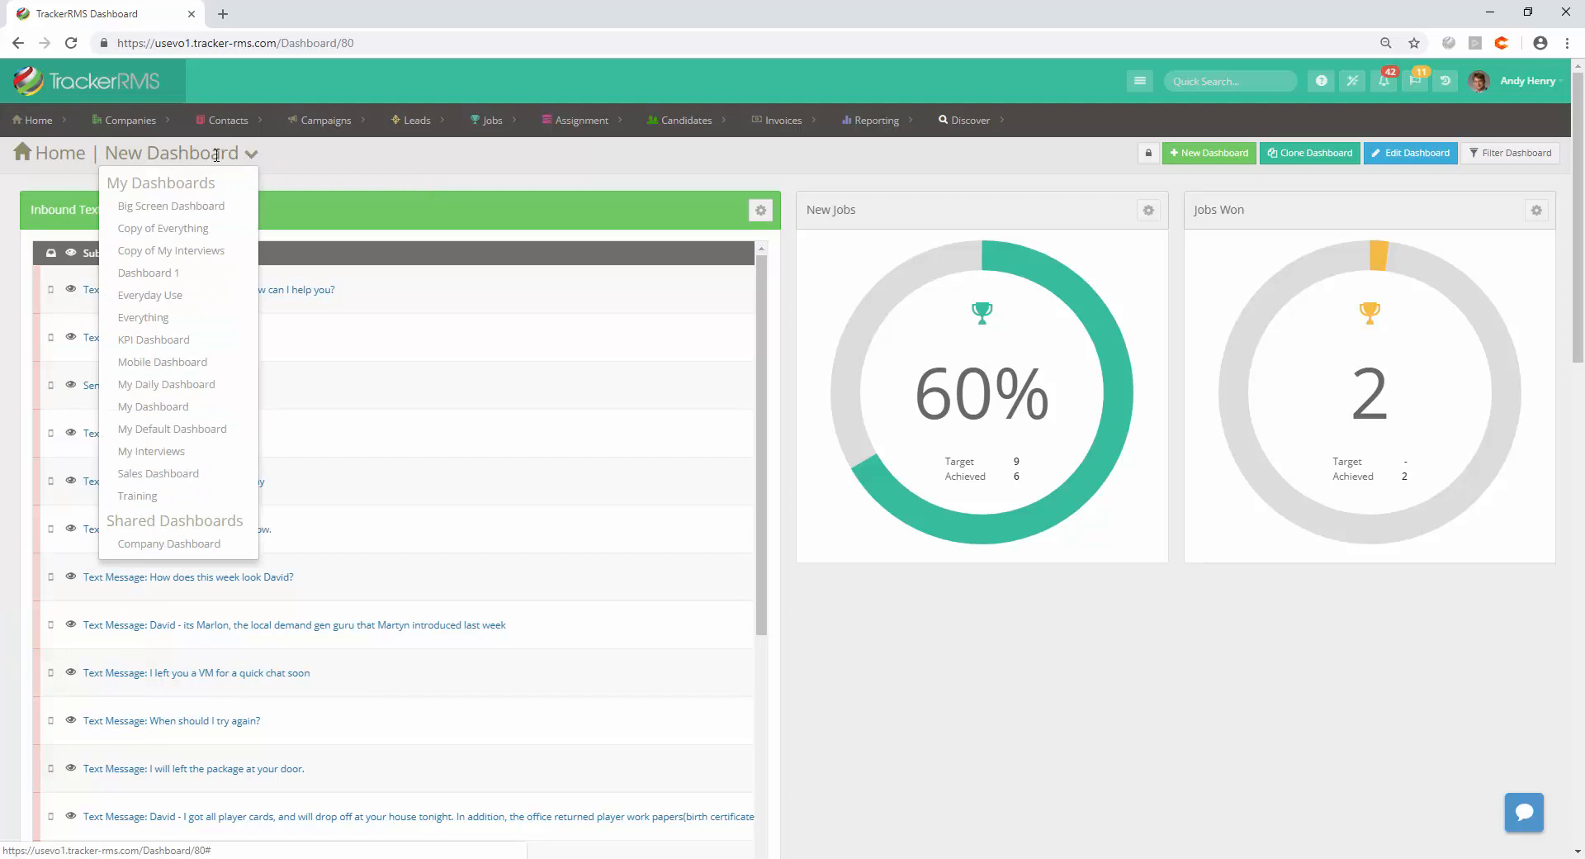